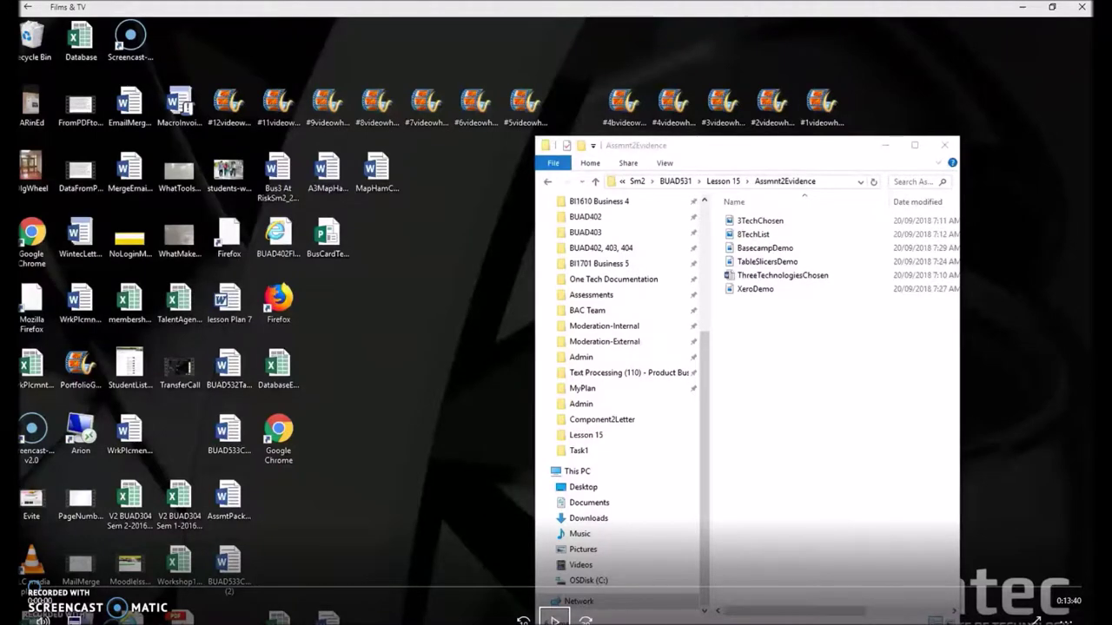
# Start a Movie Maker project from the Assmnt2Evidence demo files with the Excel screen recording
pyautogui.click(554, 618)
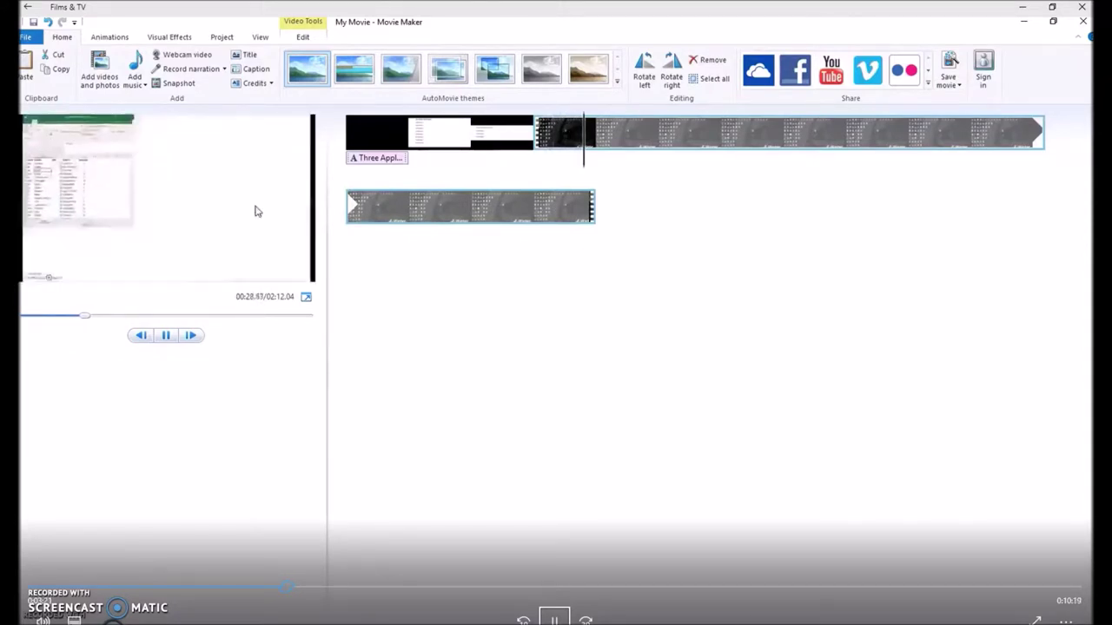
# Append the XeroDemo video to the storyboard, extending the movie to 3:41, and move the playhead to the end
pyautogui.click(165, 335)
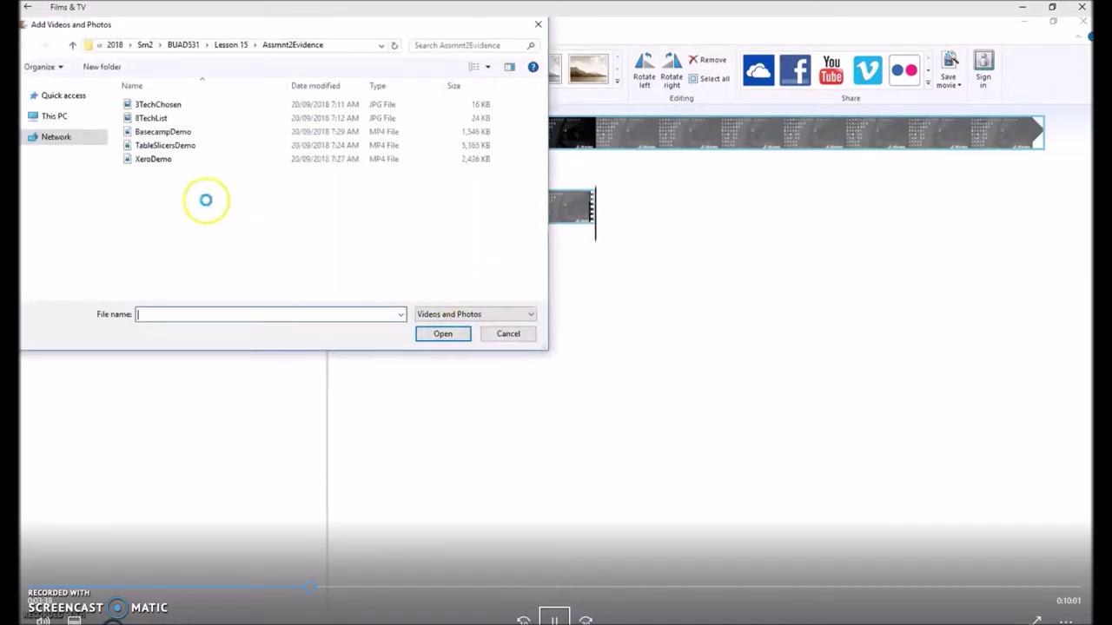
pyautogui.click(153, 160)
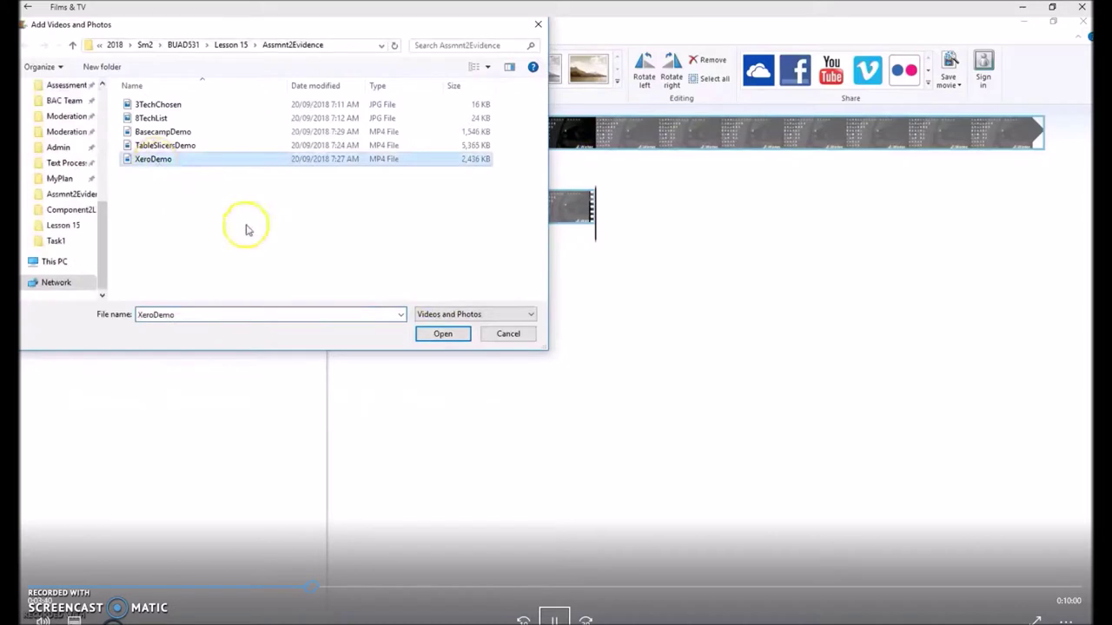
pyautogui.click(442, 335)
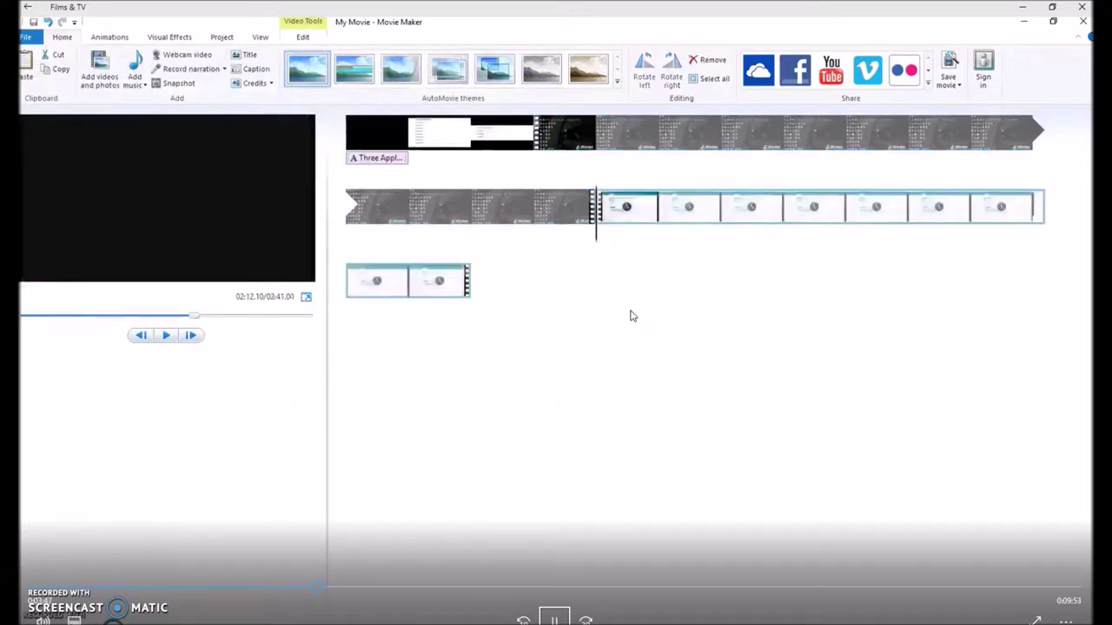
pyautogui.rightClick(469, 277)
pyautogui.click(466, 290)
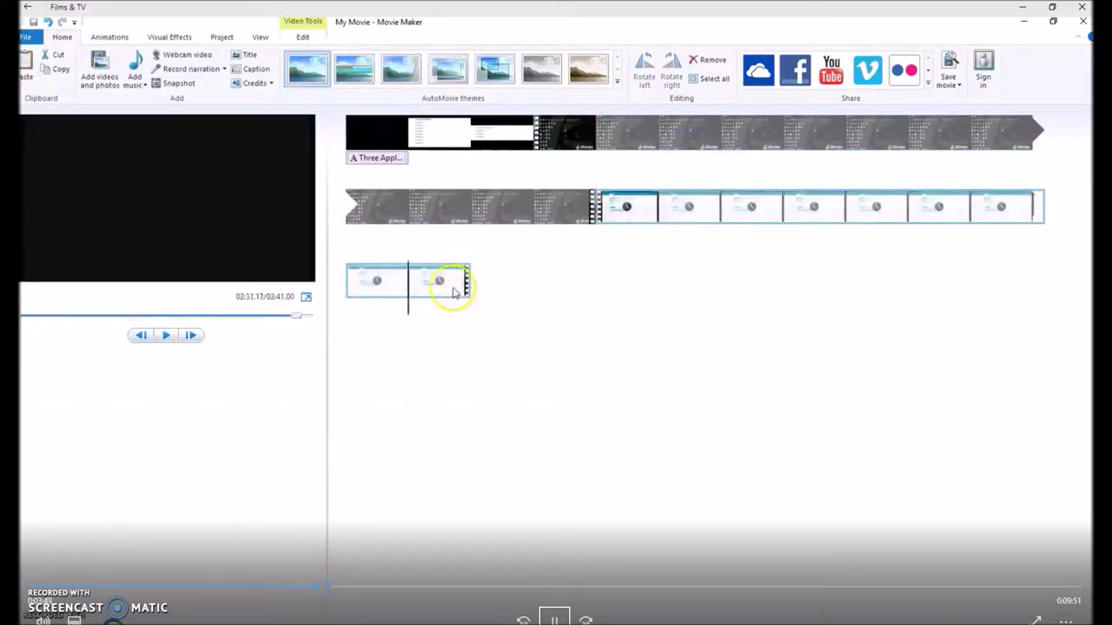
pyautogui.moveTo(409, 307); pyautogui.dragTo(472, 309)
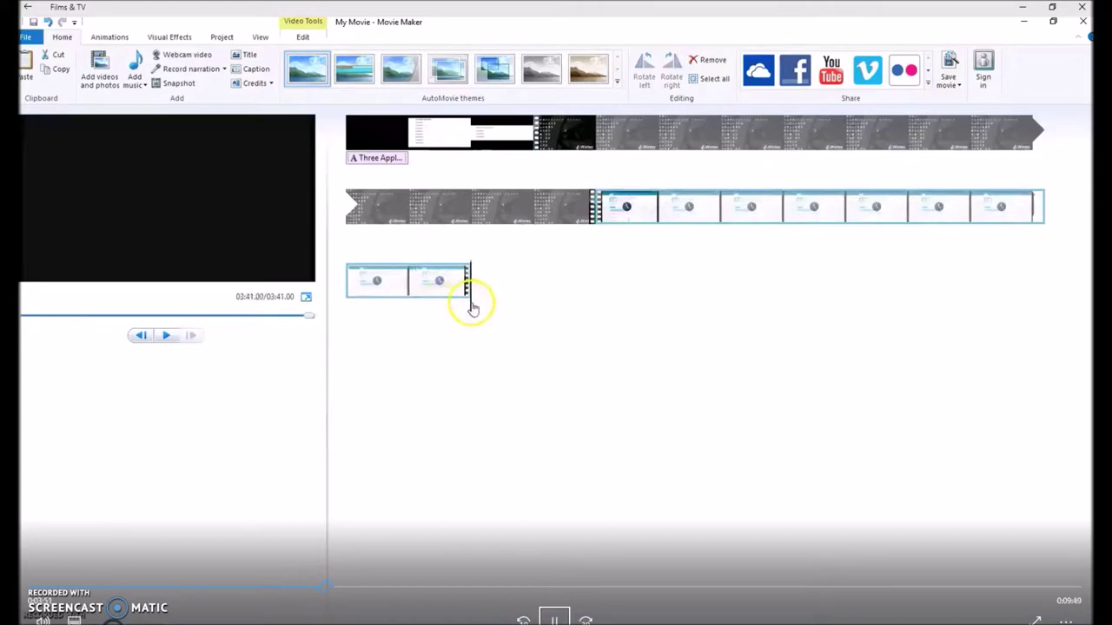
# Append the BasecampDemo video after XeroDemo, making the movie 4:41, and preview the XeroDemo clip
pyautogui.click(99, 72)
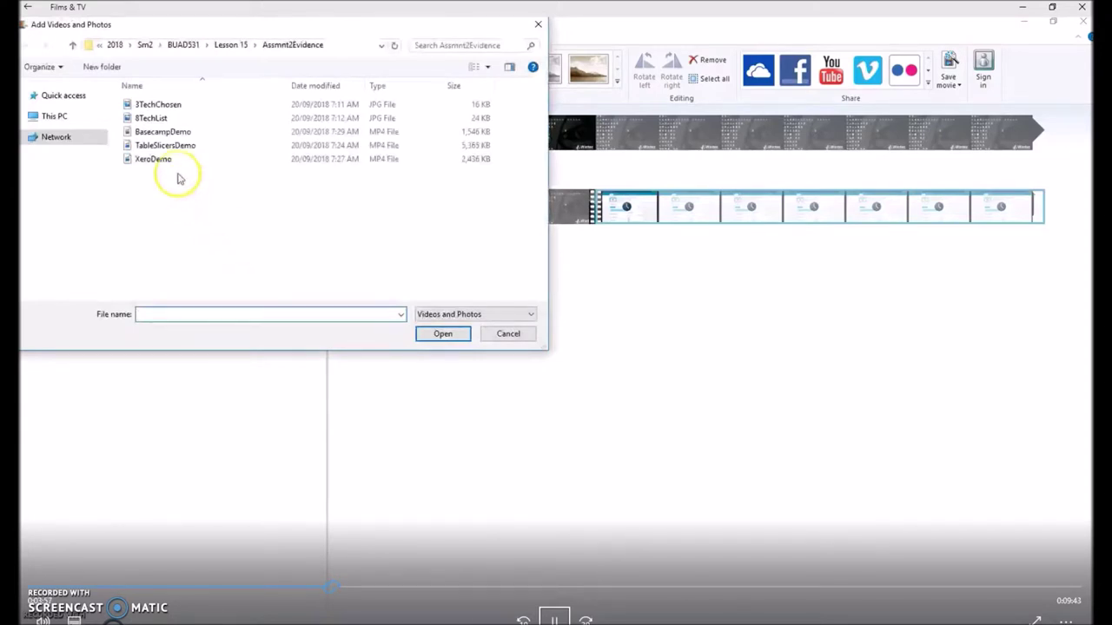
pyautogui.click(164, 132)
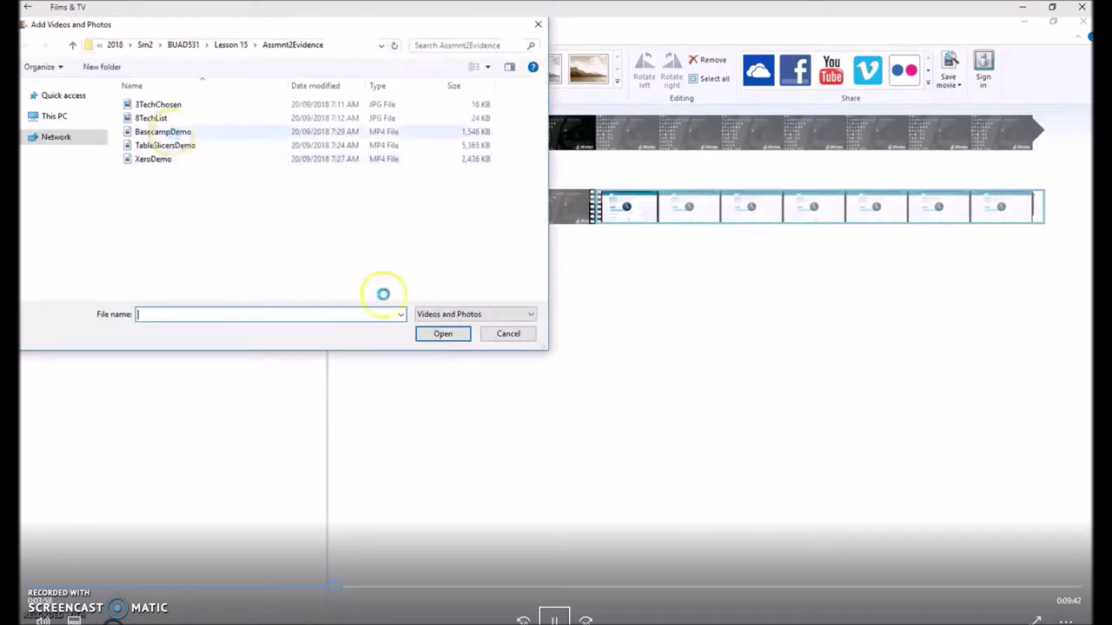
pyautogui.click(442, 335)
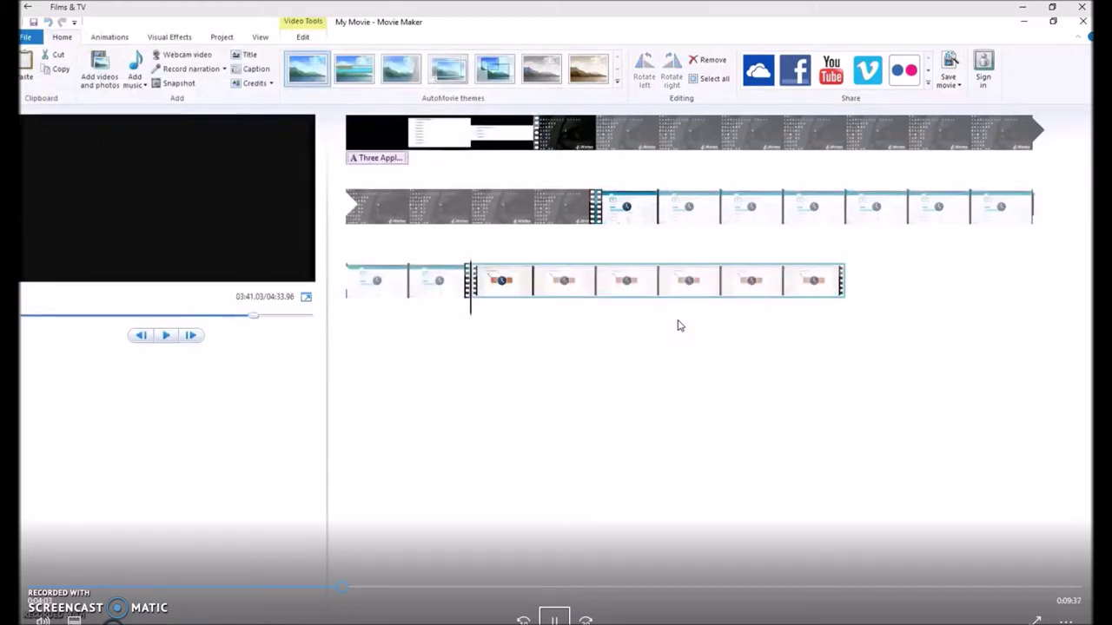
pyautogui.click(452, 300)
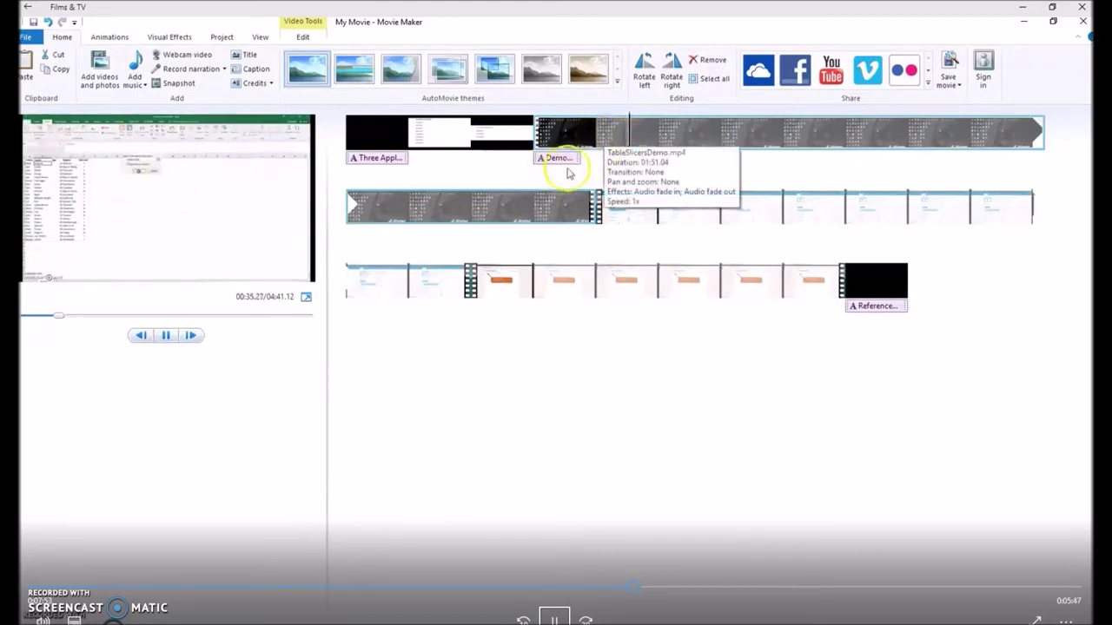
# Delete ': Table Slicers' from the opening caption so it reads 'Demonstration of using Excel'
pyautogui.click(166, 336)
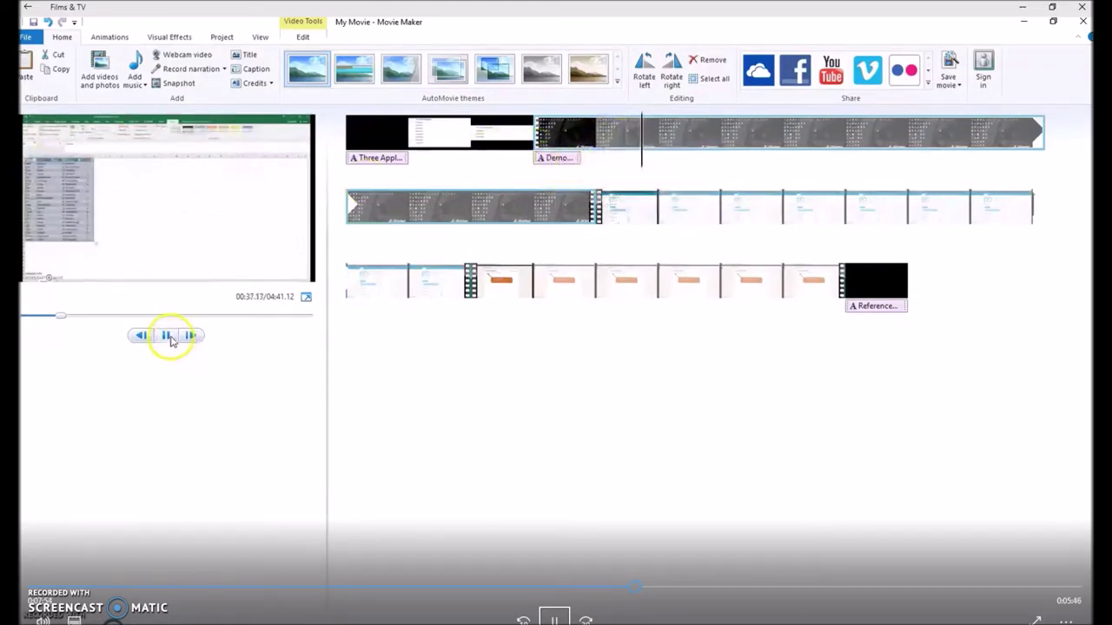
pyautogui.click(554, 158)
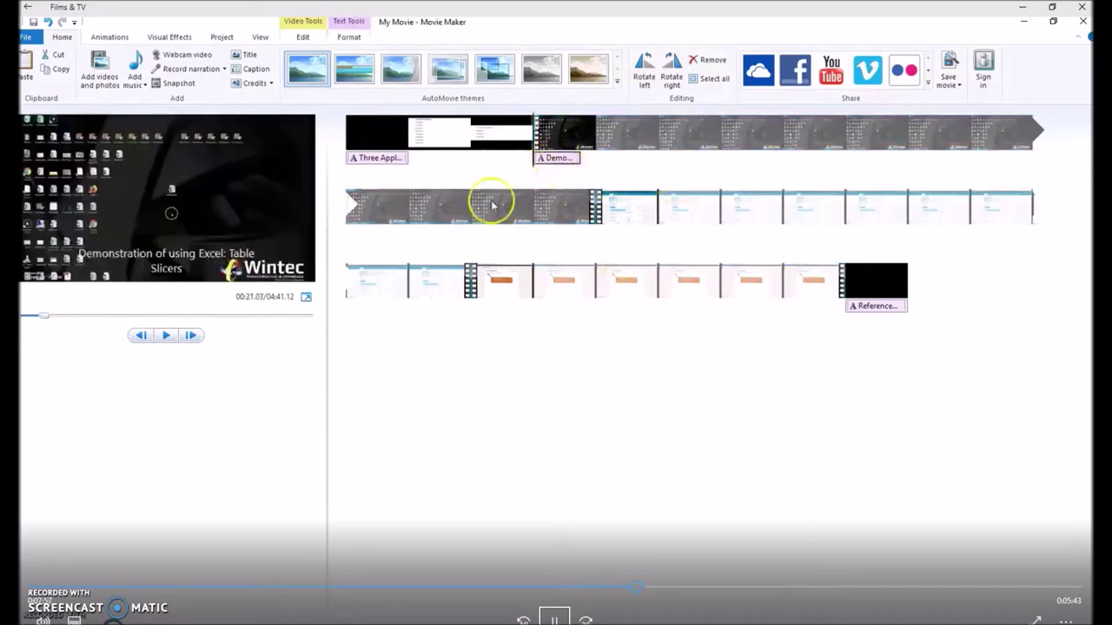
pyautogui.click(188, 258)
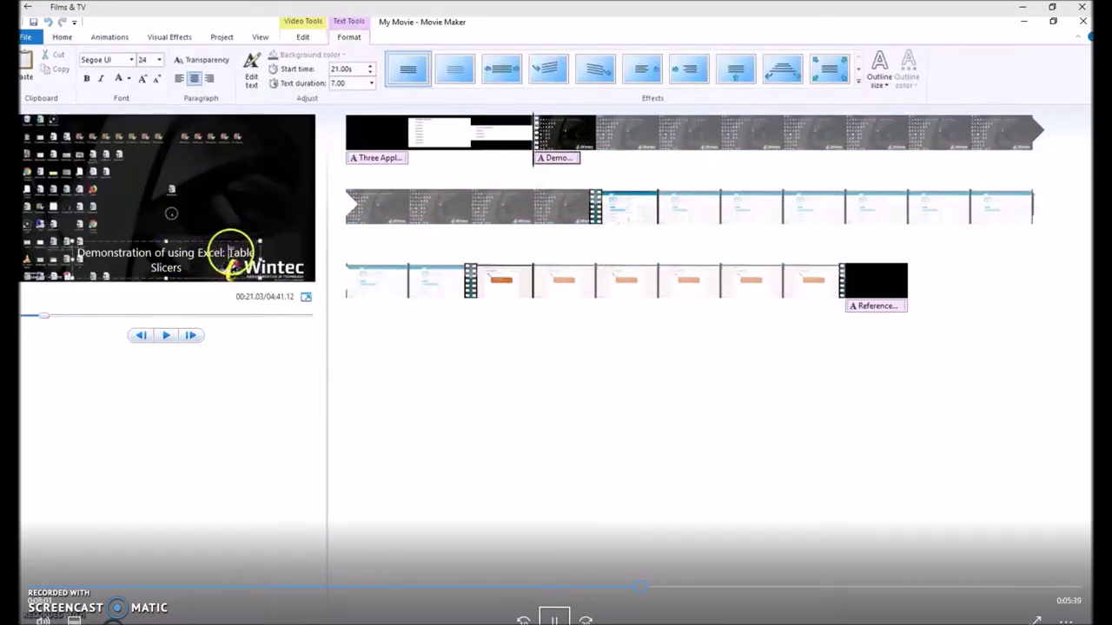
pyautogui.press('BackSpace')
pyautogui.press('BackSpace')
pyautogui.press('BackSpace')
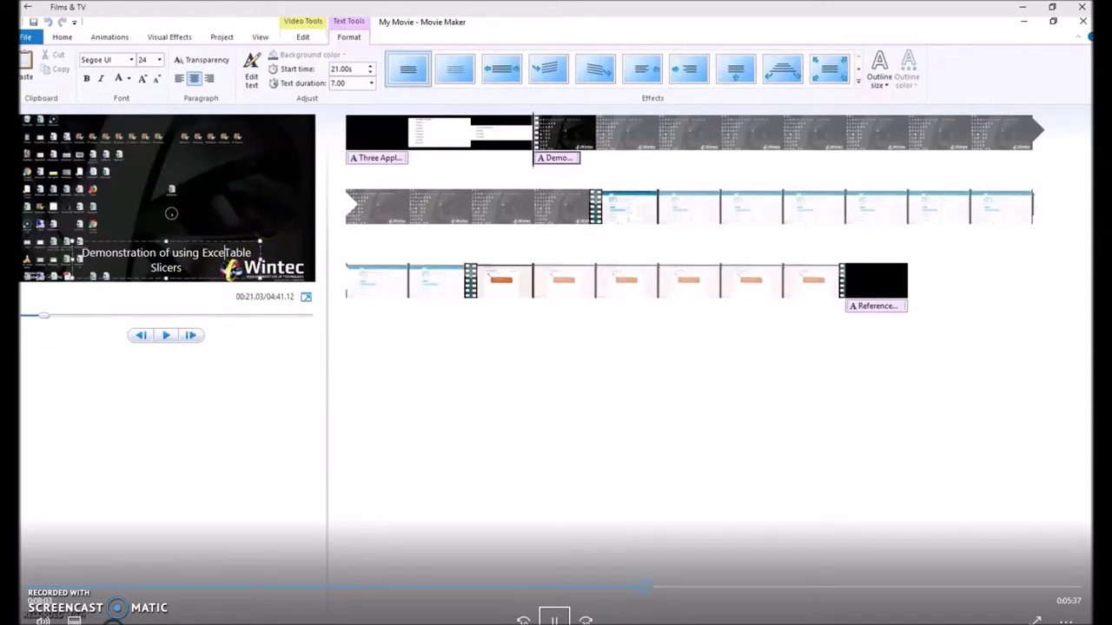
pyautogui.write('l')
pyautogui.press('Delete')
pyautogui.press('Delete')
pyautogui.press('Delete')
pyautogui.press('Delete')
pyautogui.press('Delete')
pyautogui.press('Delete')
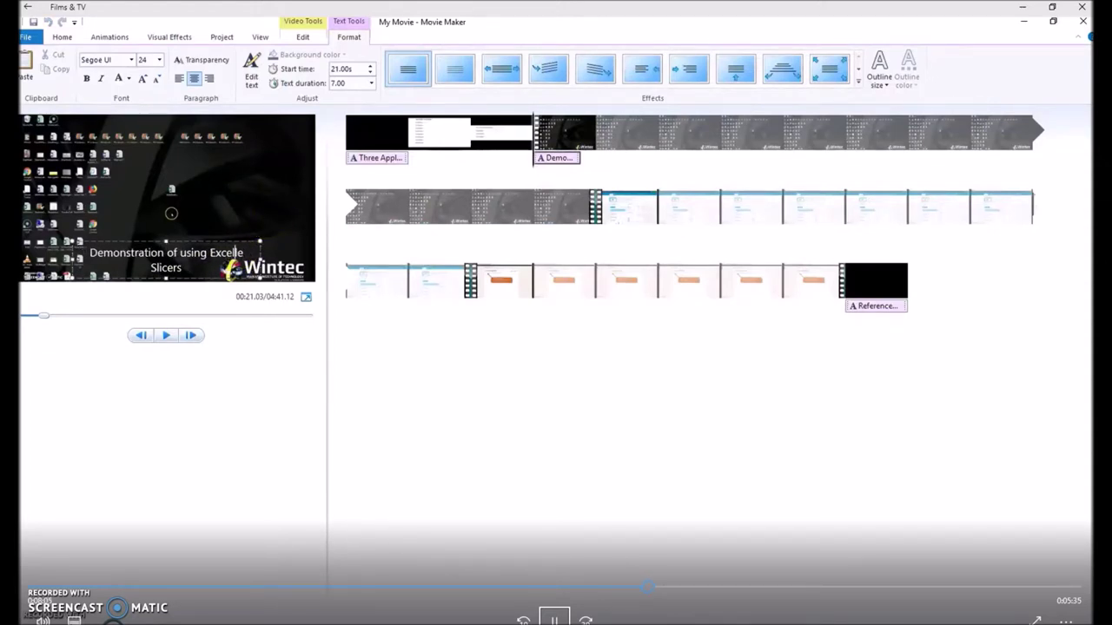
pyautogui.press('Delete')
pyautogui.press('Delete')
pyautogui.press('Delete')
pyautogui.press('Delete')
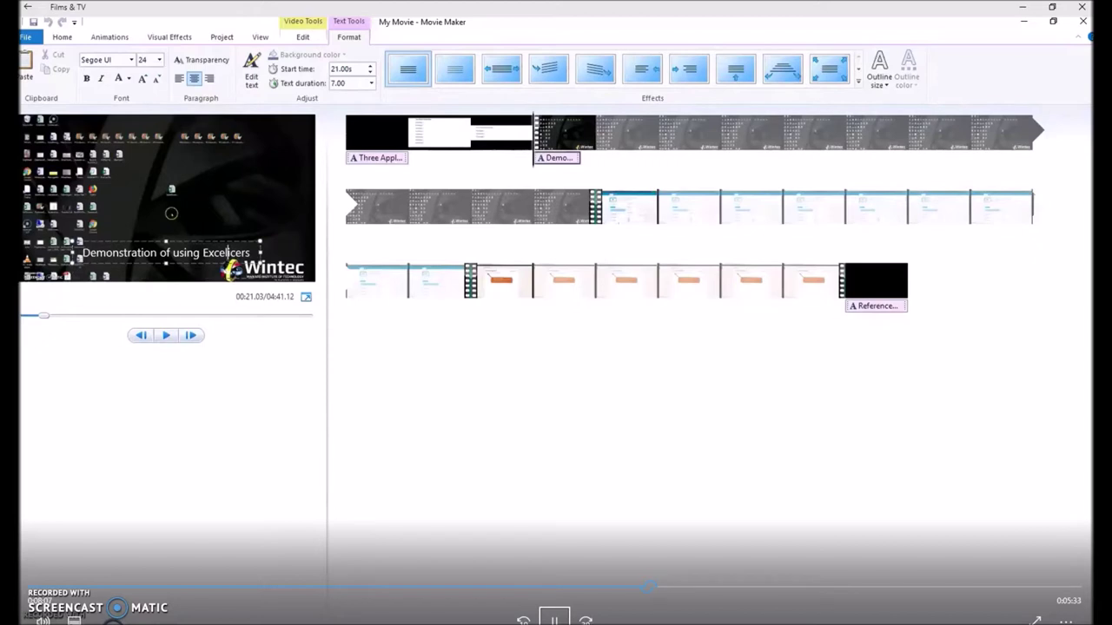
pyautogui.press('Delete')
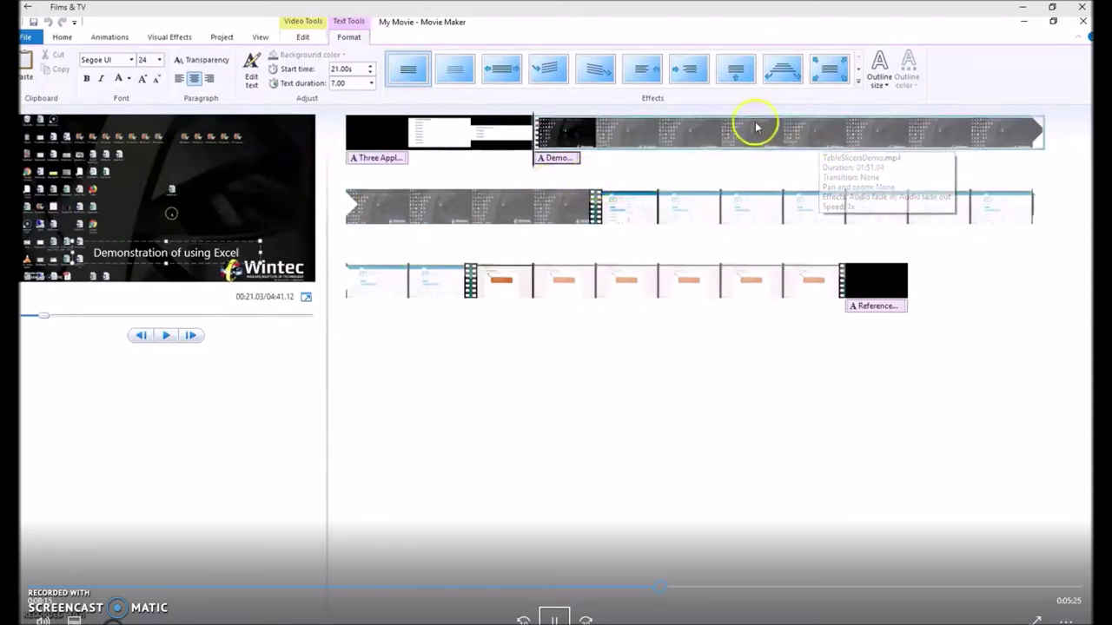
# Add a blank caption to the TableSlicersDemo clip starting at about 48.77 seconds
pyautogui.click(614, 140)
pyautogui.click(660, 138)
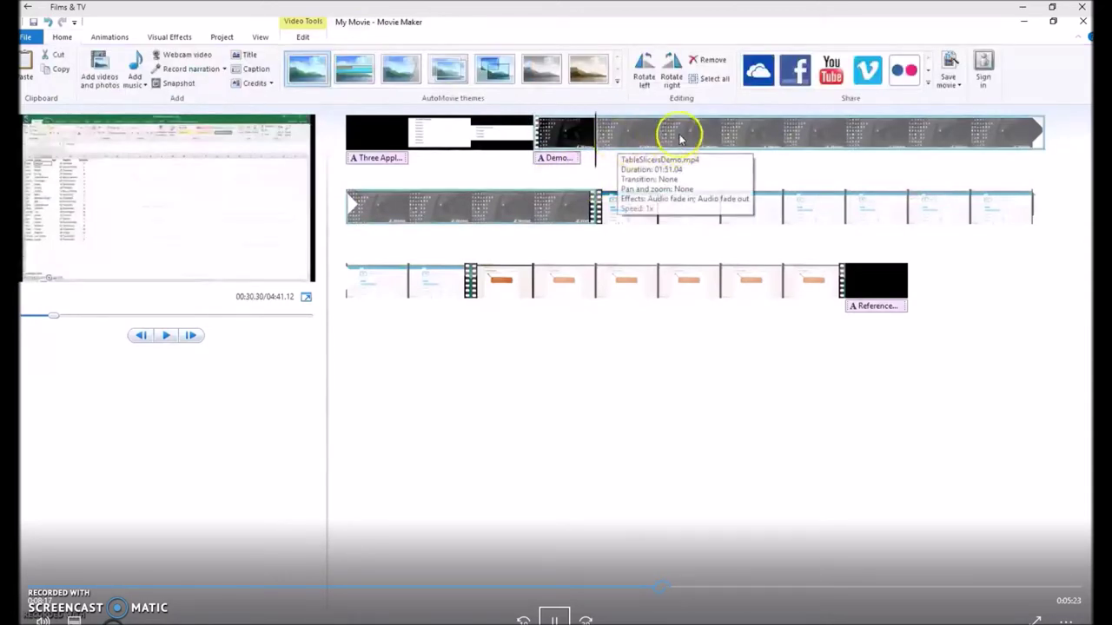
pyautogui.click(757, 137)
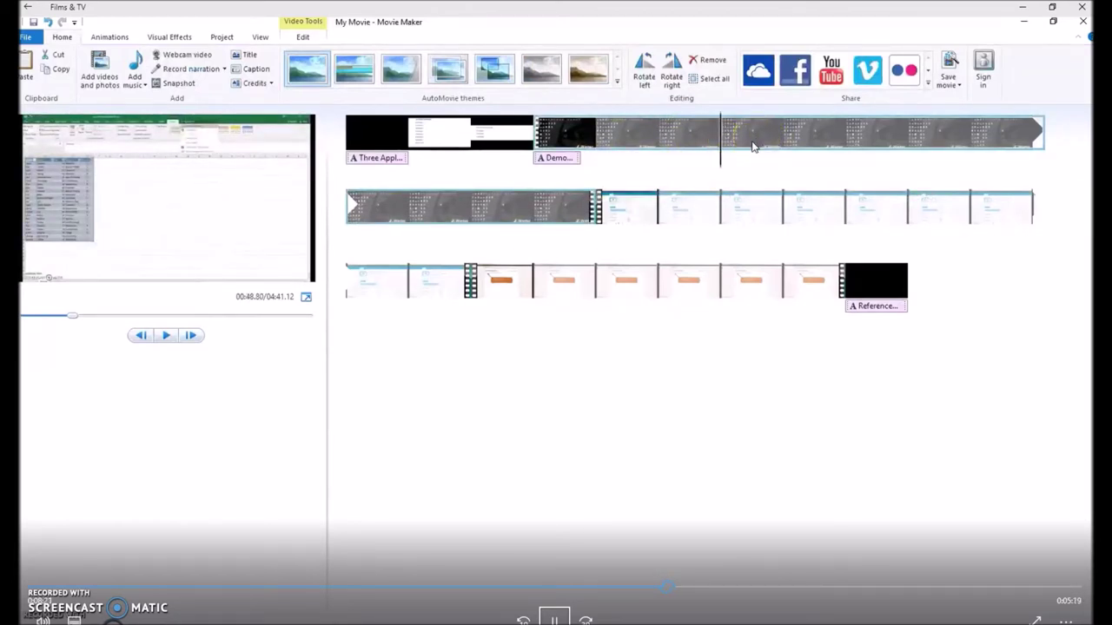
pyautogui.click(252, 69)
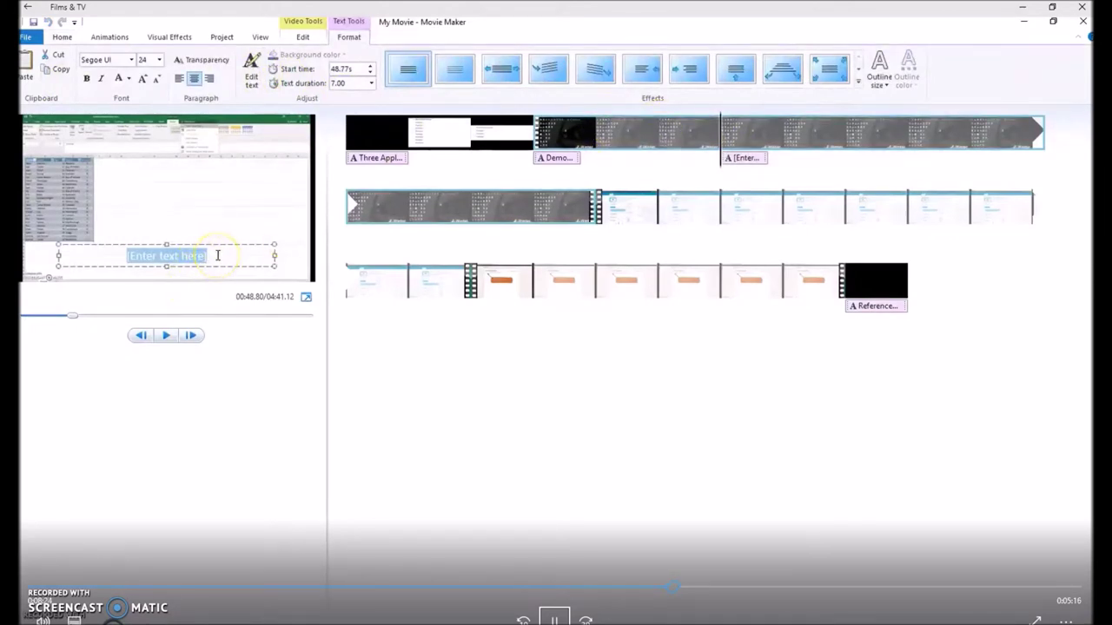
# Replace the placeholder caption text with 'Table Slicers'
pyautogui.press('BackSpace')
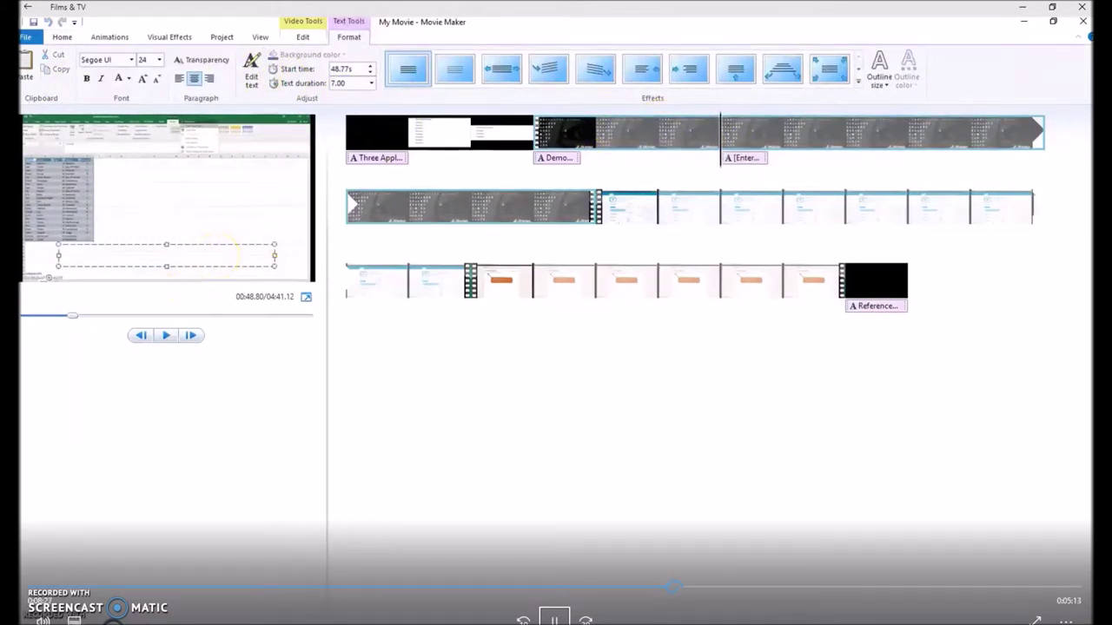
pyautogui.write('Table')
pyautogui.moveTo(107, 263); pyautogui.dragTo(195, 248)
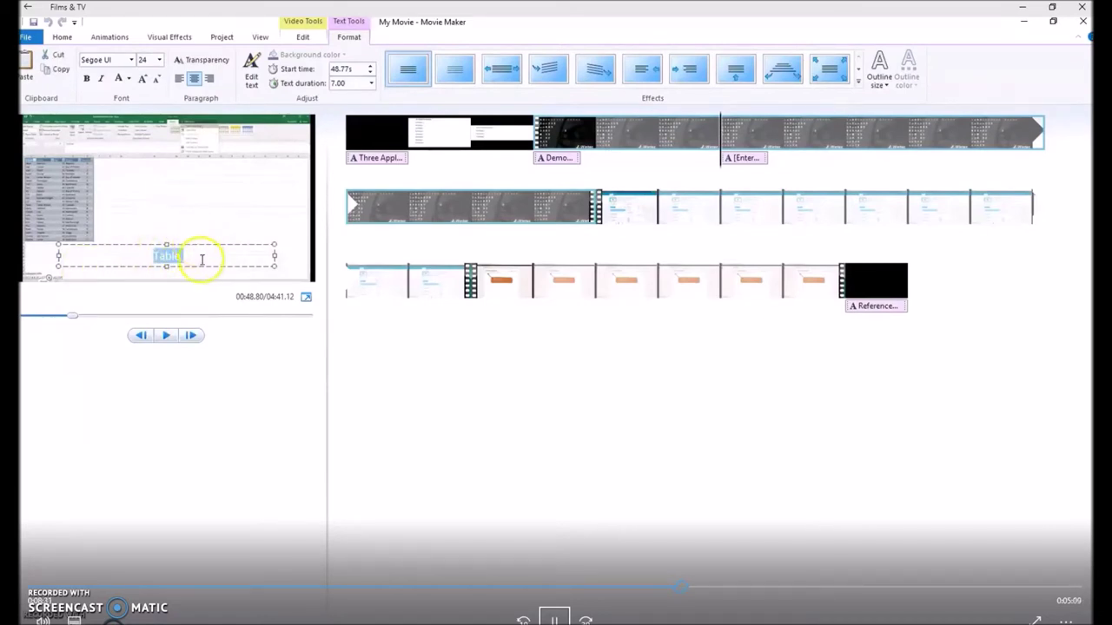
pyautogui.press('BackSpace')
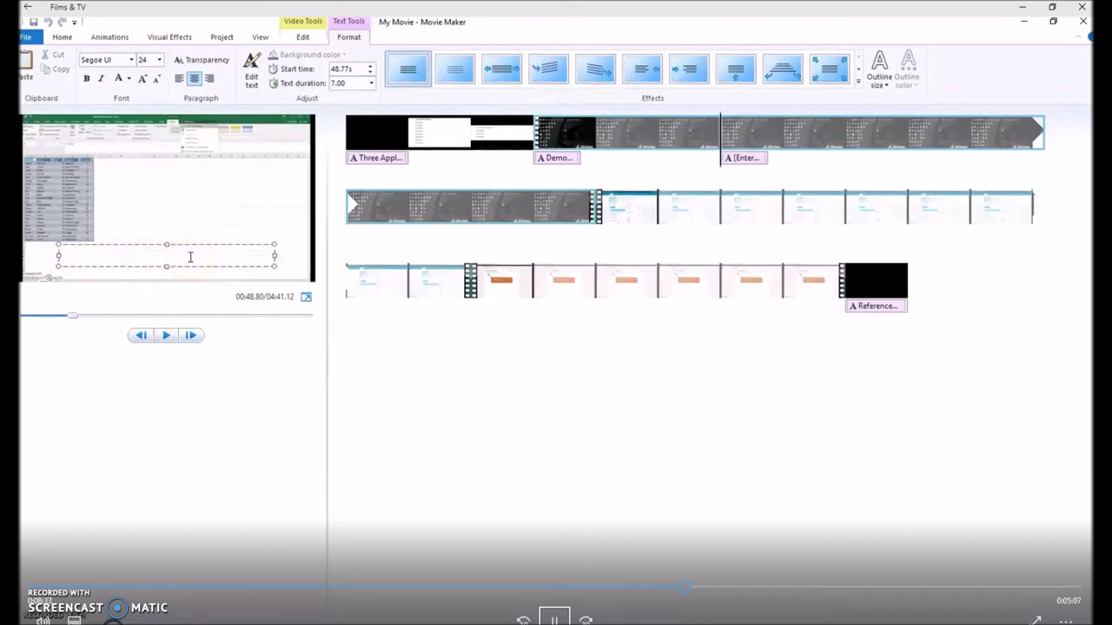
pyautogui.write('Table Slicers')
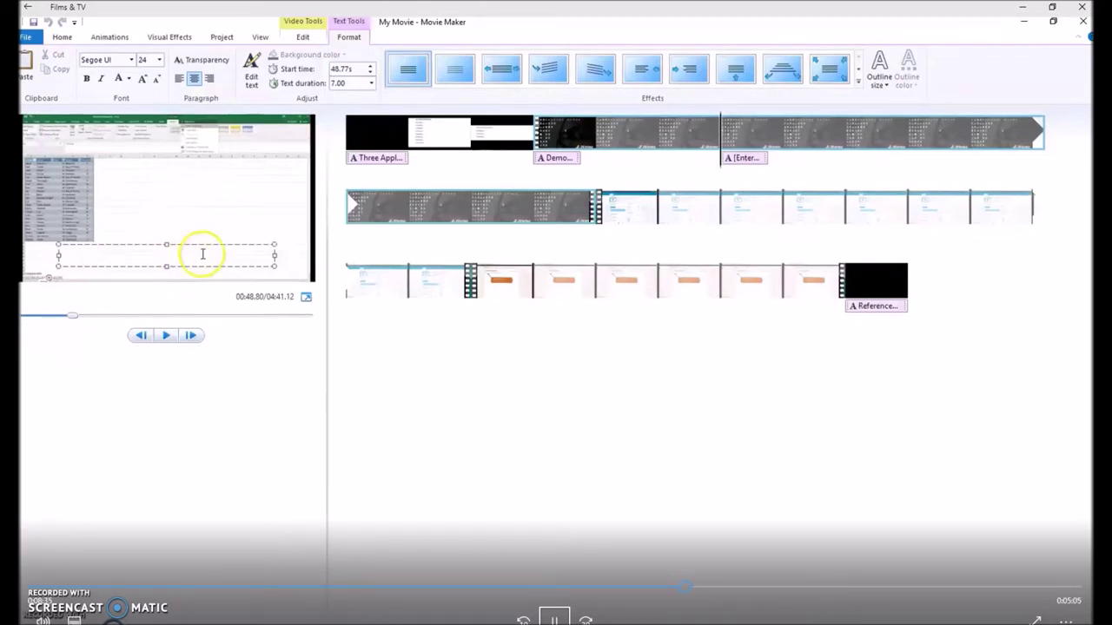
# Make the 'Table Slicers' caption text black and play the movie to check it
pyautogui.moveTo(199, 248); pyautogui.dragTo(142, 256)
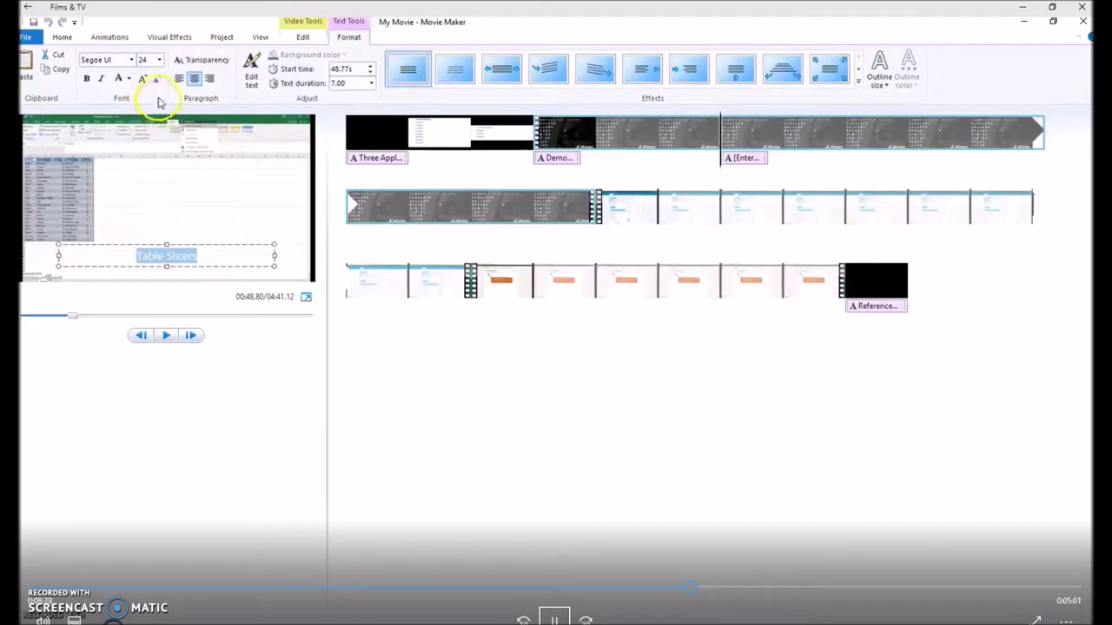
pyautogui.click(129, 83)
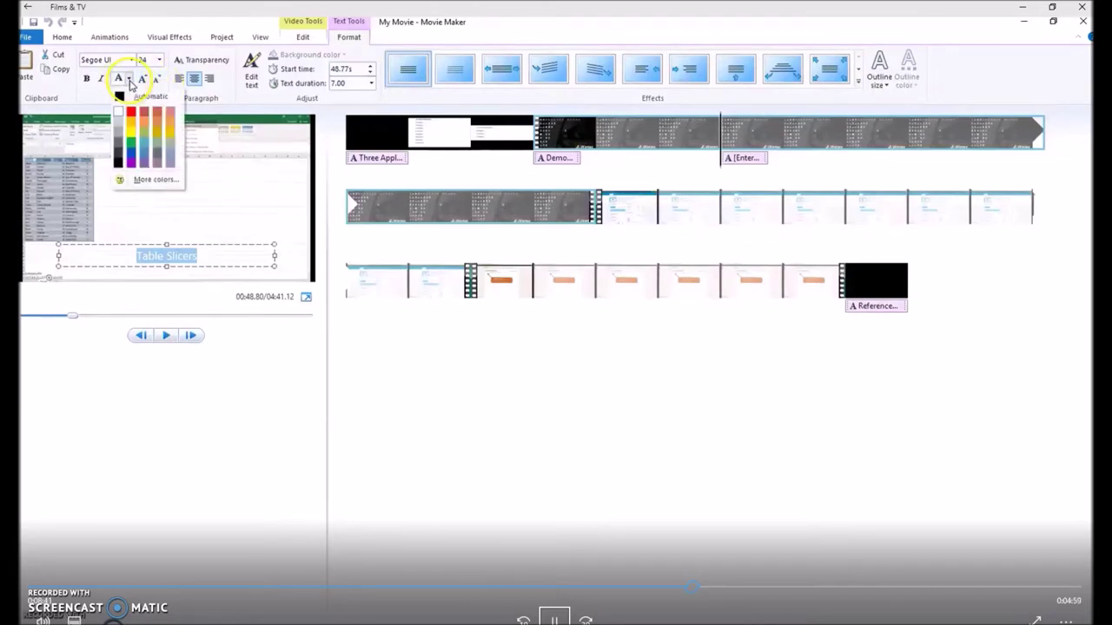
pyautogui.click(122, 97)
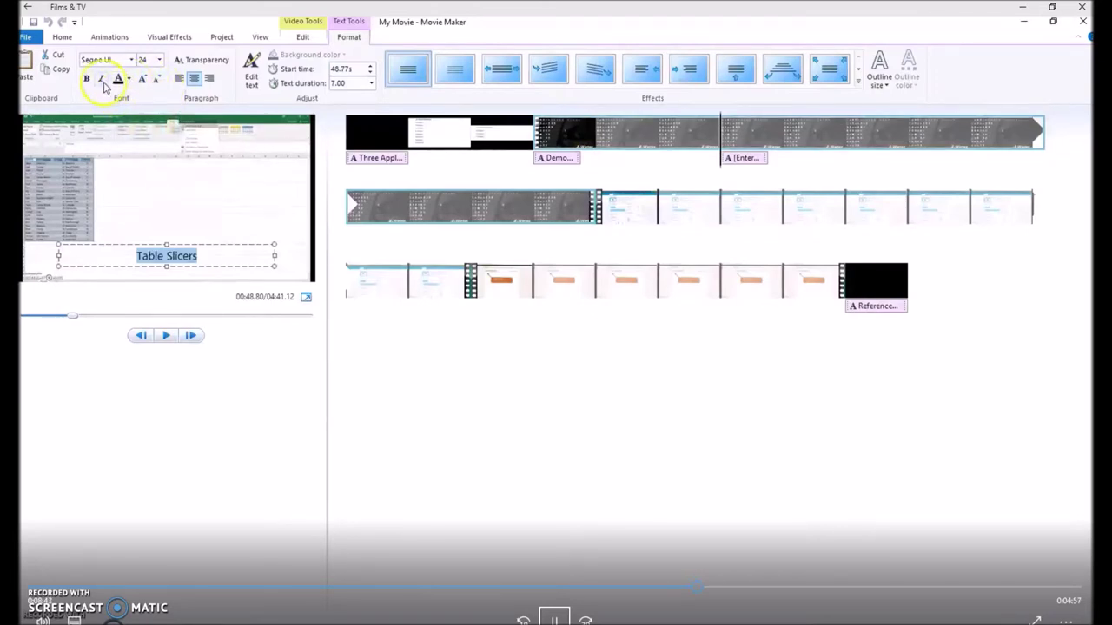
pyautogui.click(274, 245)
pyautogui.click(166, 335)
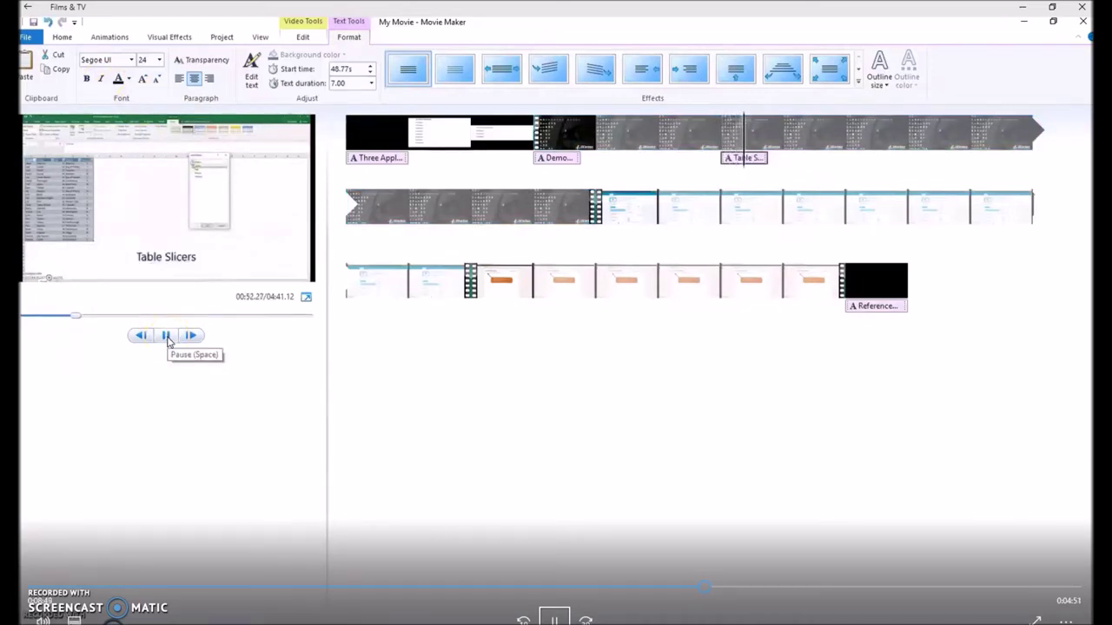
# Add a placeholder caption at the start of the XeroDemo clip, at 132.07 s
pyautogui.click(211, 260)
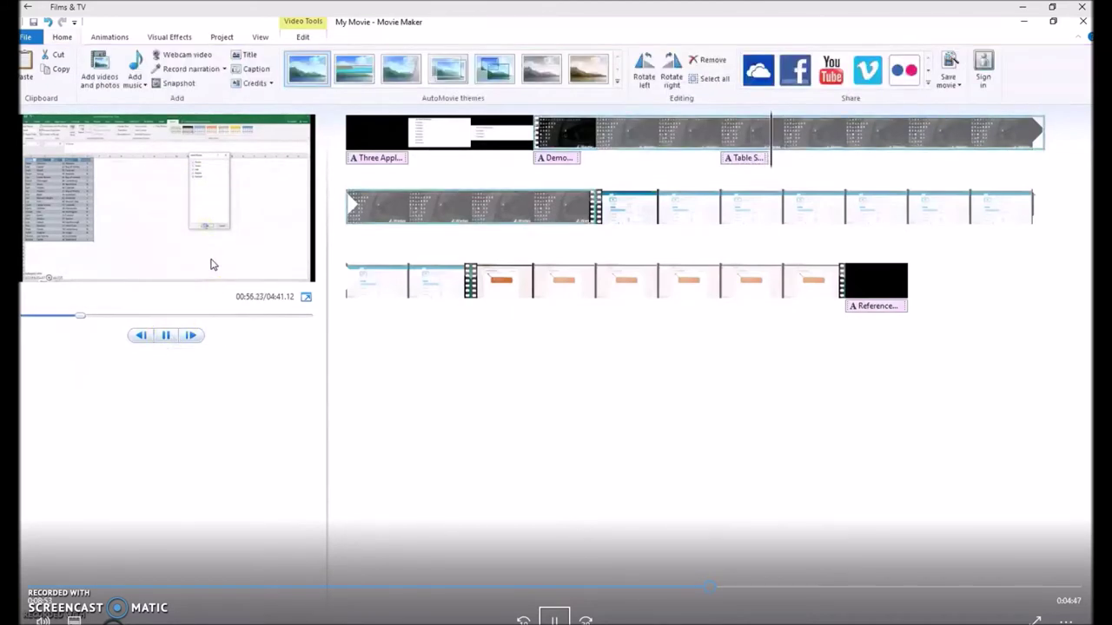
pyautogui.click(474, 165)
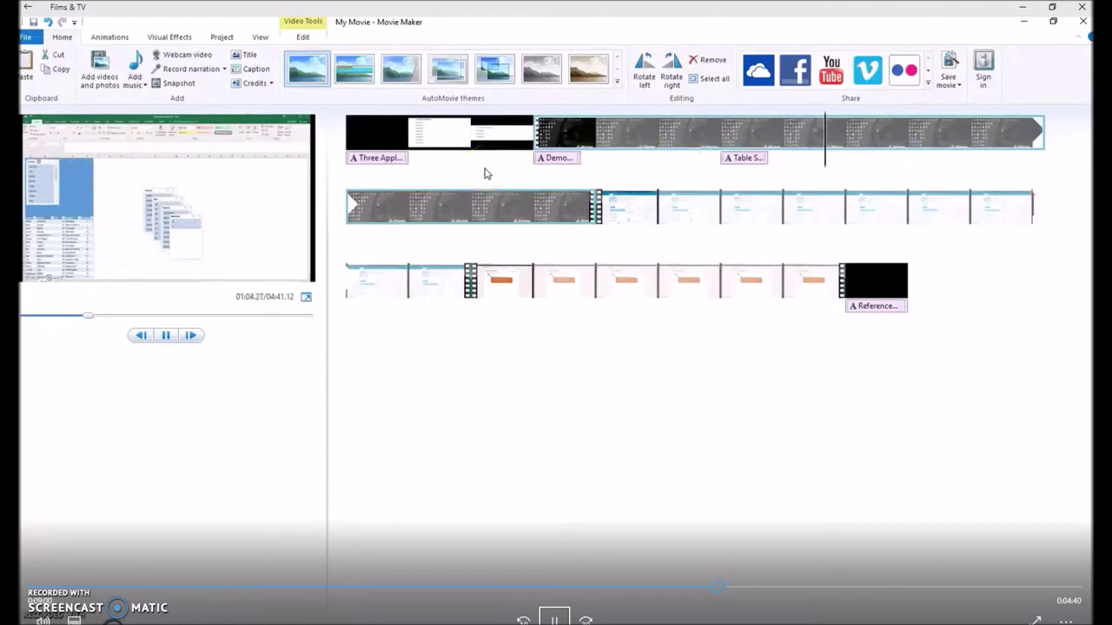
pyautogui.click(166, 335)
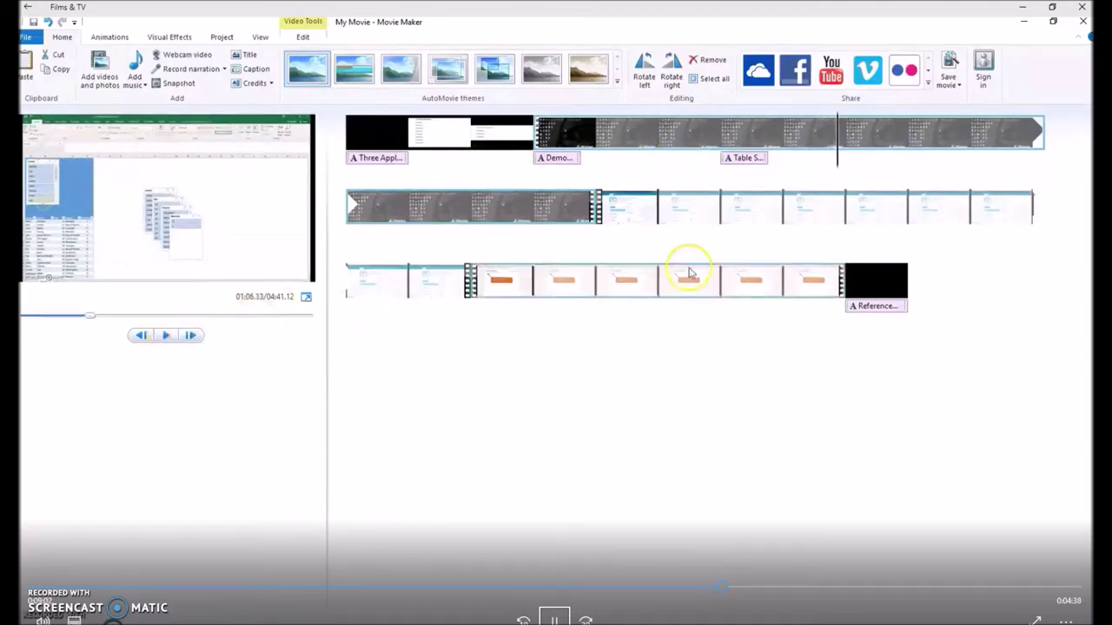
pyautogui.click(600, 210)
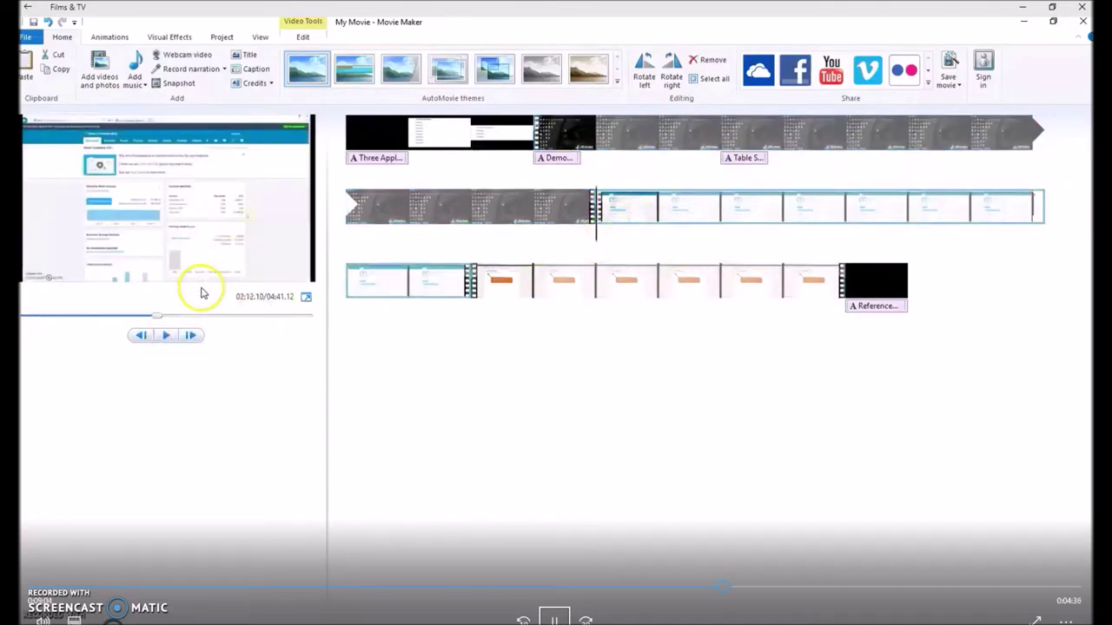
pyautogui.click(252, 69)
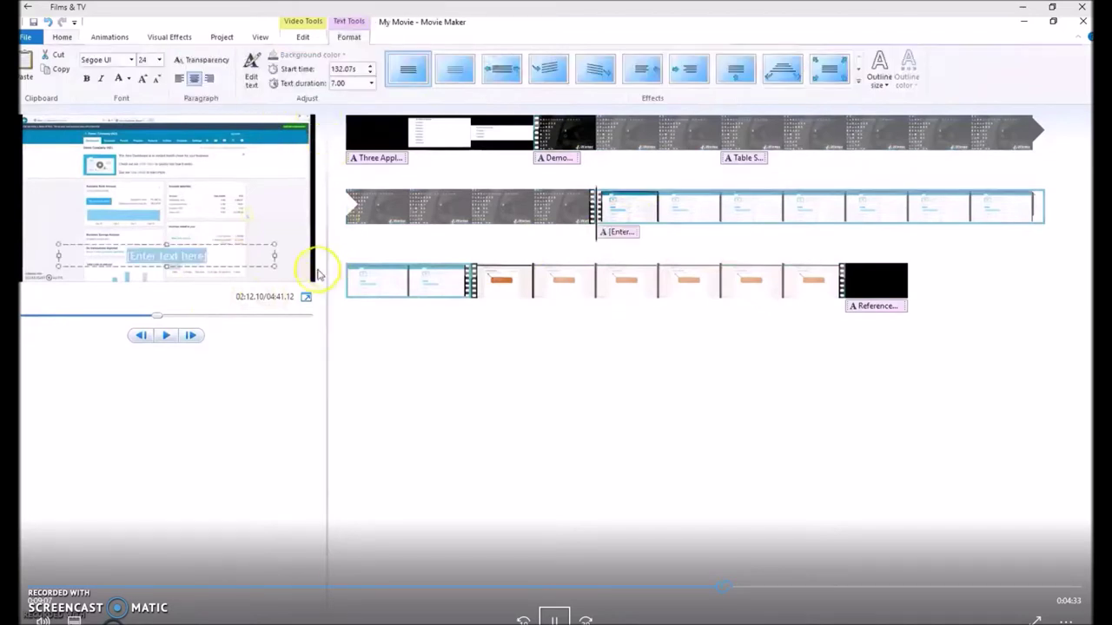
# Replace the placeholder with 'Demonstration of using Xero' and set the caption colour to black
pyautogui.press('BackSpace')
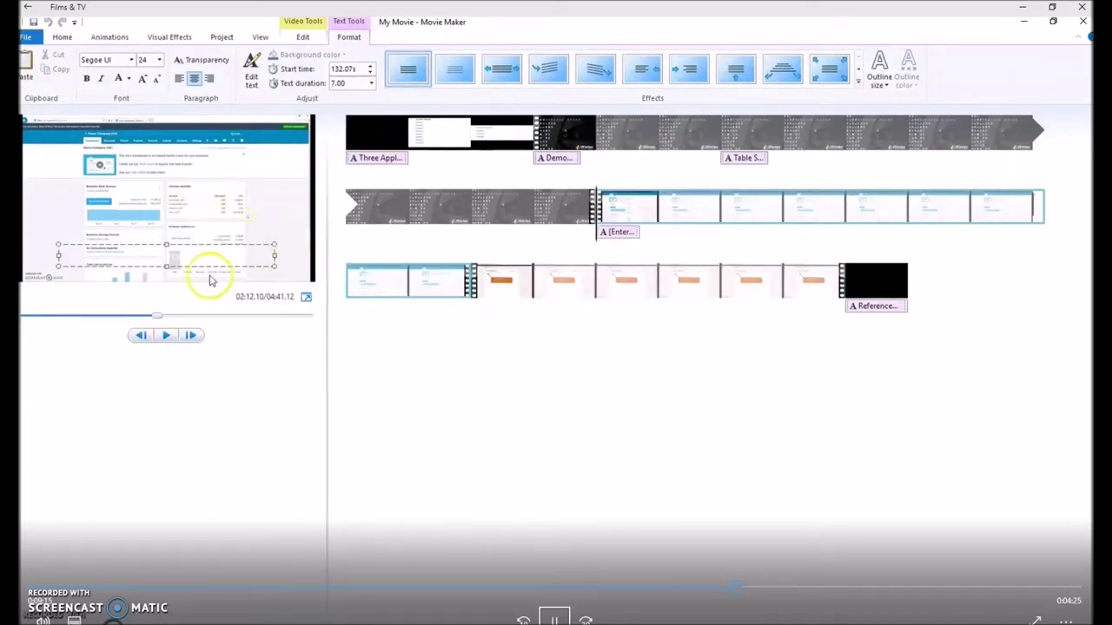
pyautogui.write('Demonstration of using Zoho')
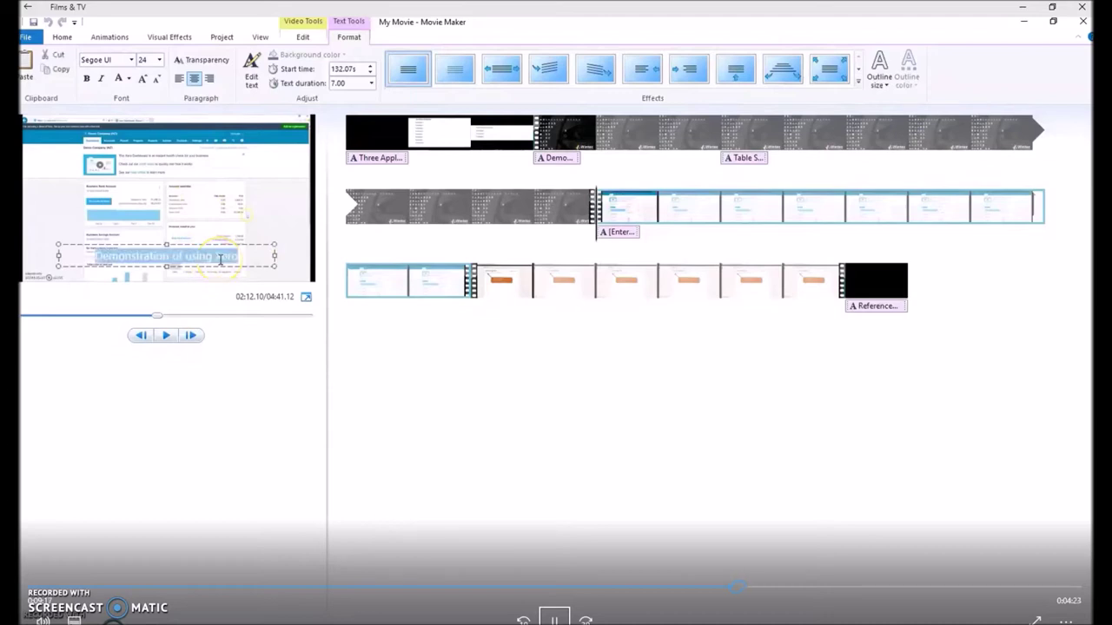
pyautogui.click(129, 82)
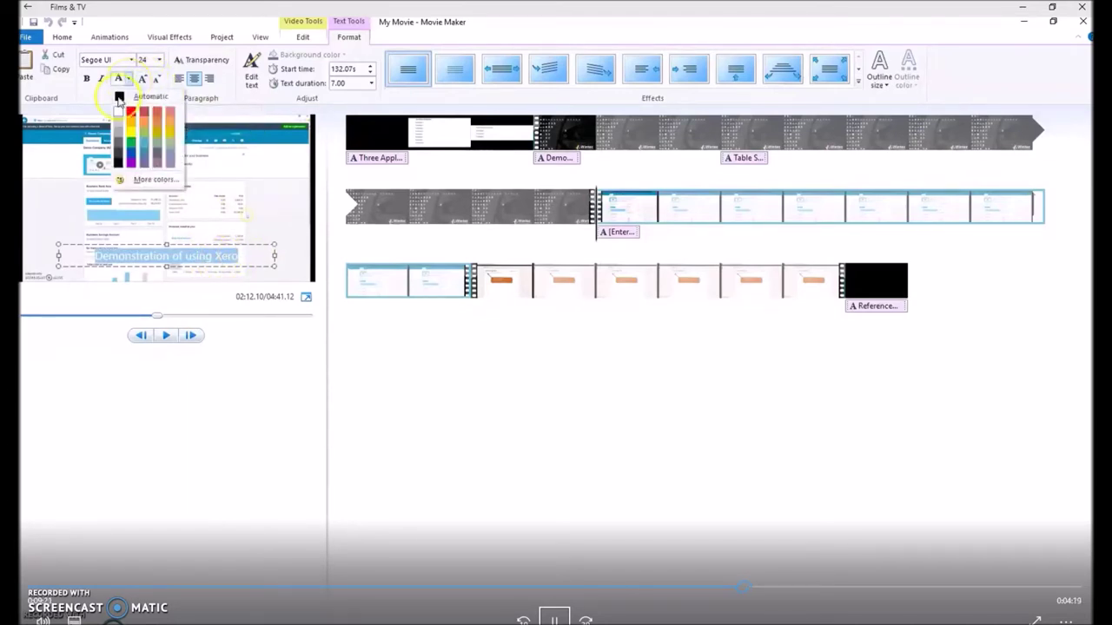
pyautogui.click(120, 101)
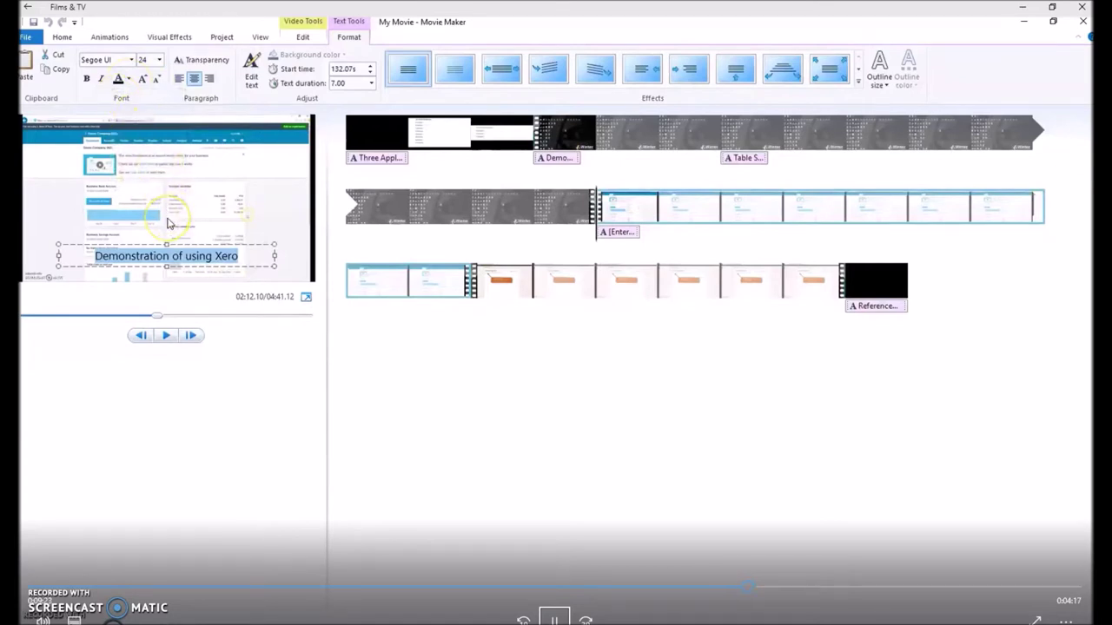
pyautogui.click(501, 283)
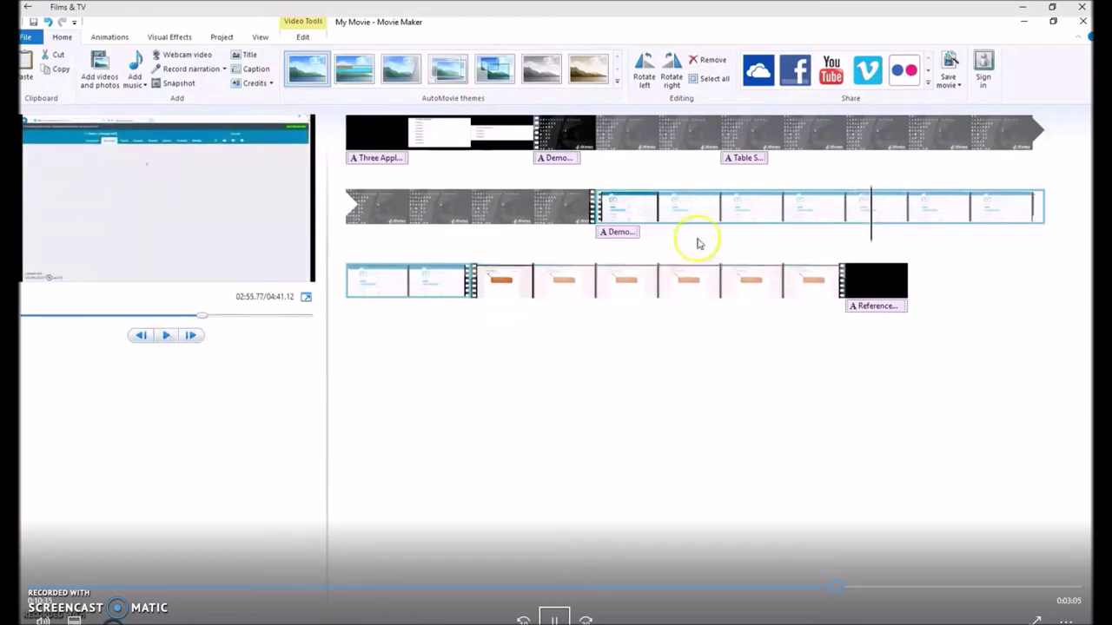
# Split the XeroDemo clip at about 02:43
pyautogui.moveTo(871, 239); pyautogui.dragTo(787, 240)
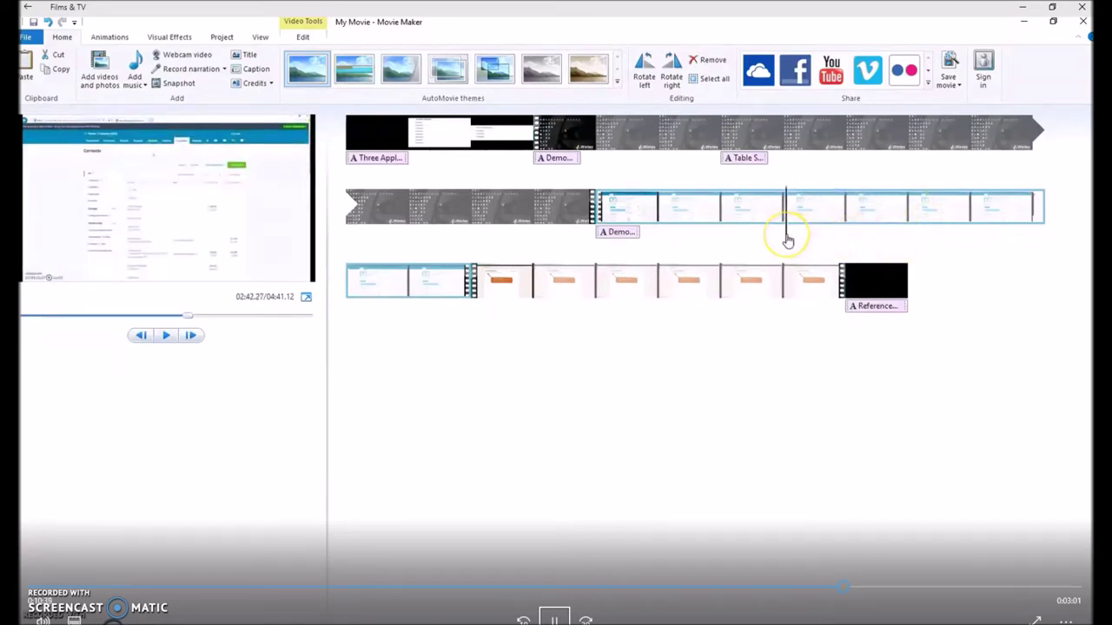
pyautogui.moveTo(787, 242); pyautogui.dragTo(842, 242)
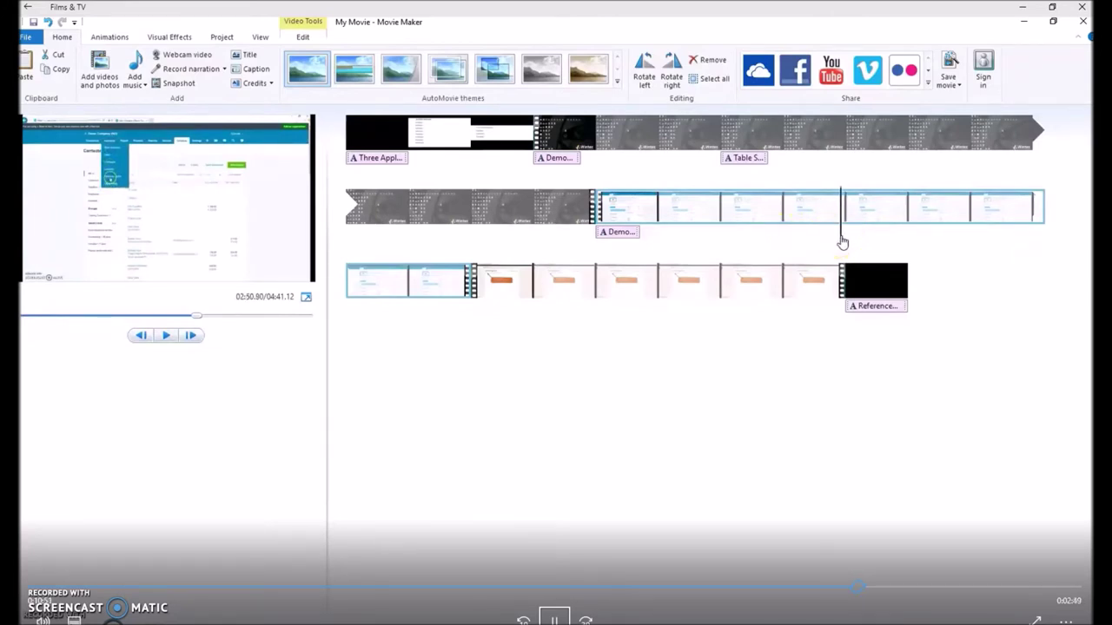
pyautogui.click(841, 231)
pyautogui.rightClick(842, 221)
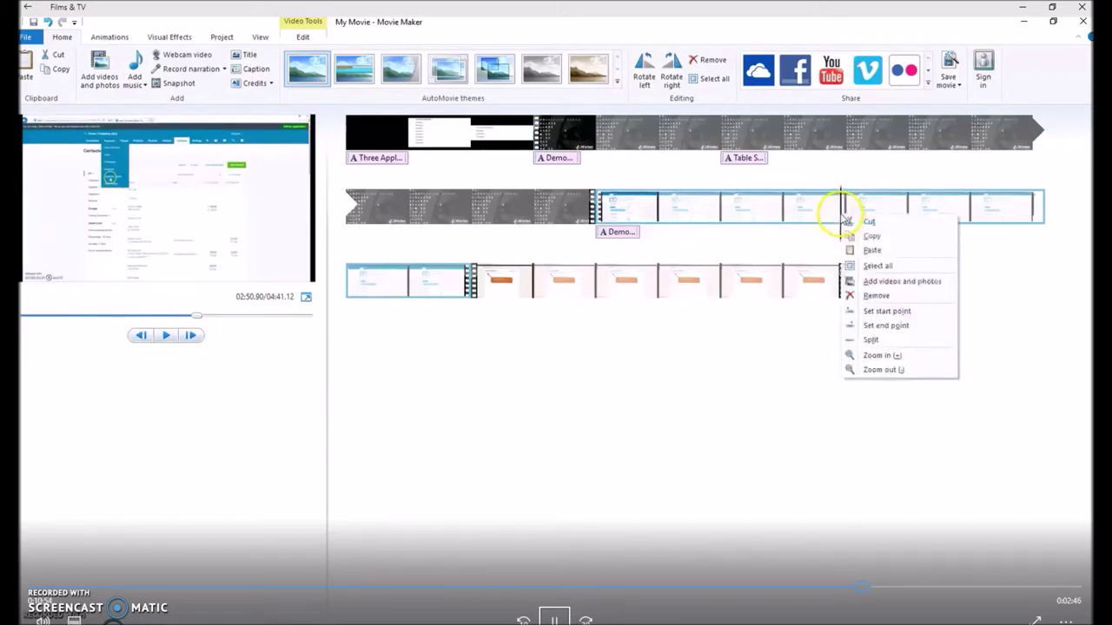
pyautogui.click(872, 339)
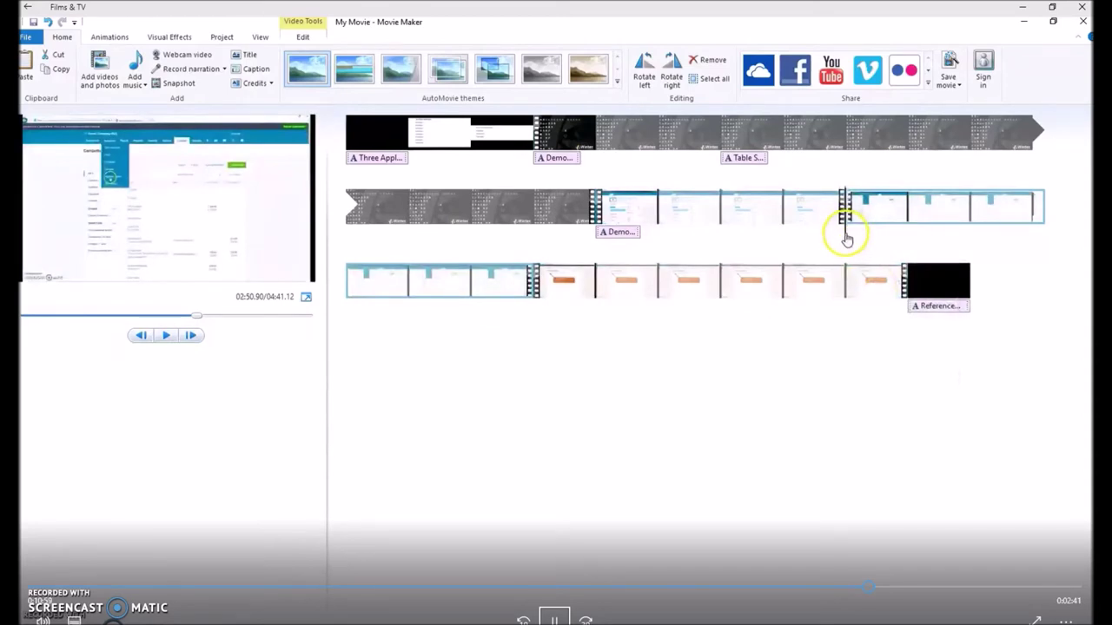
# Split again at about 02:58.90 and remove the section in between, shortening the movie to 4:28.59
pyautogui.moveTo(858, 241); pyautogui.dragTo(938, 241)
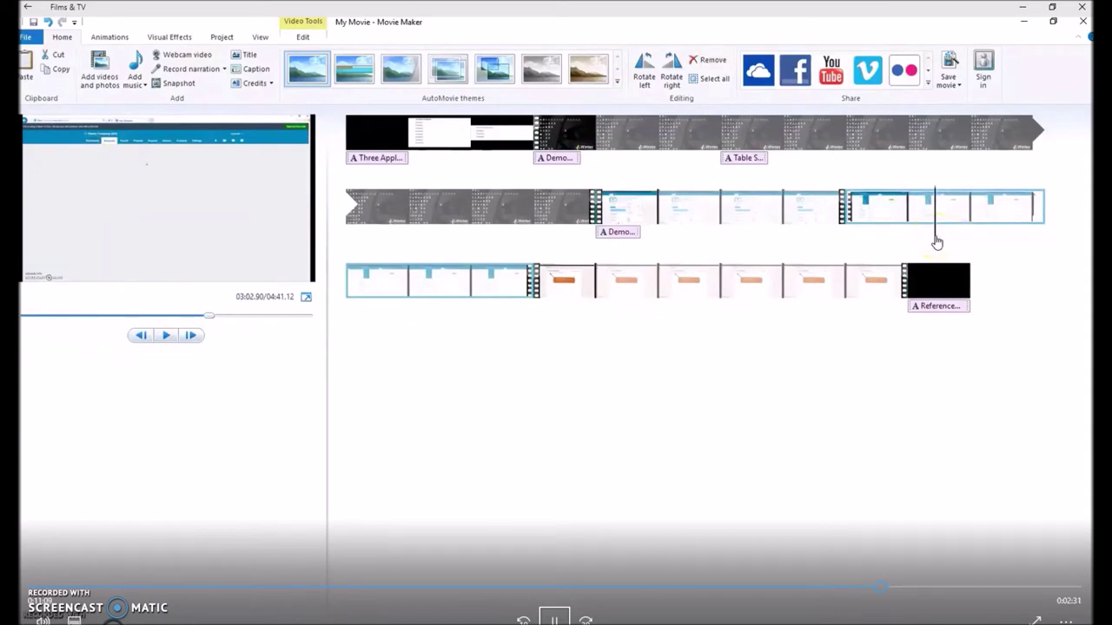
pyautogui.moveTo(929, 242)
pyautogui.mouseDown()
pyautogui.moveTo(908, 240)
pyautogui.moveTo(940, 243)
pyautogui.mouseUp()
pyautogui.rightClick(939, 235)
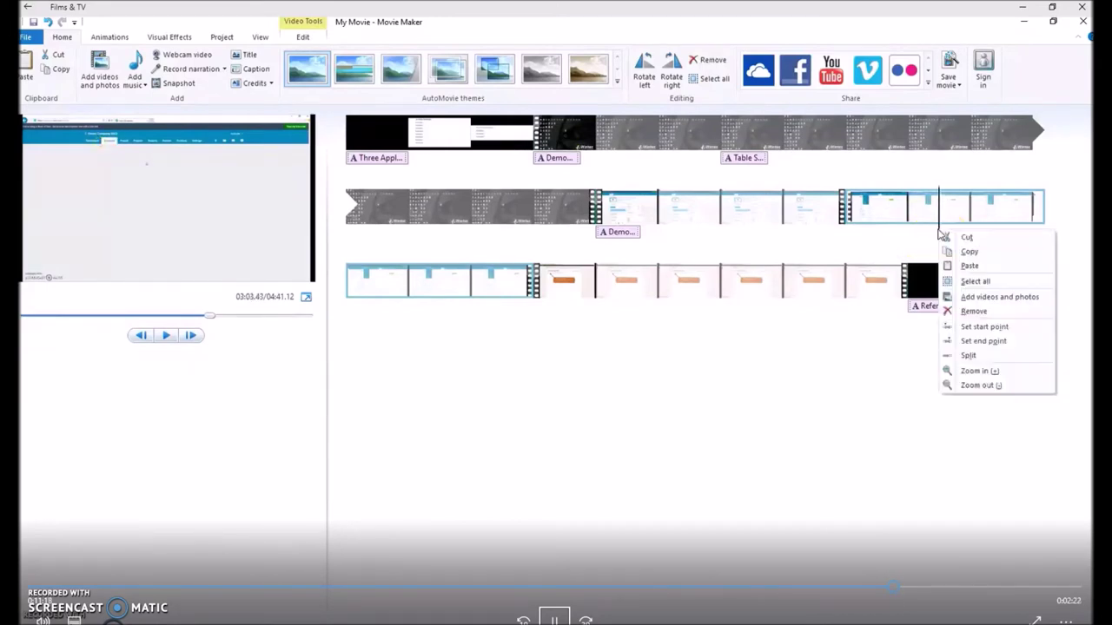
pyautogui.click(962, 332)
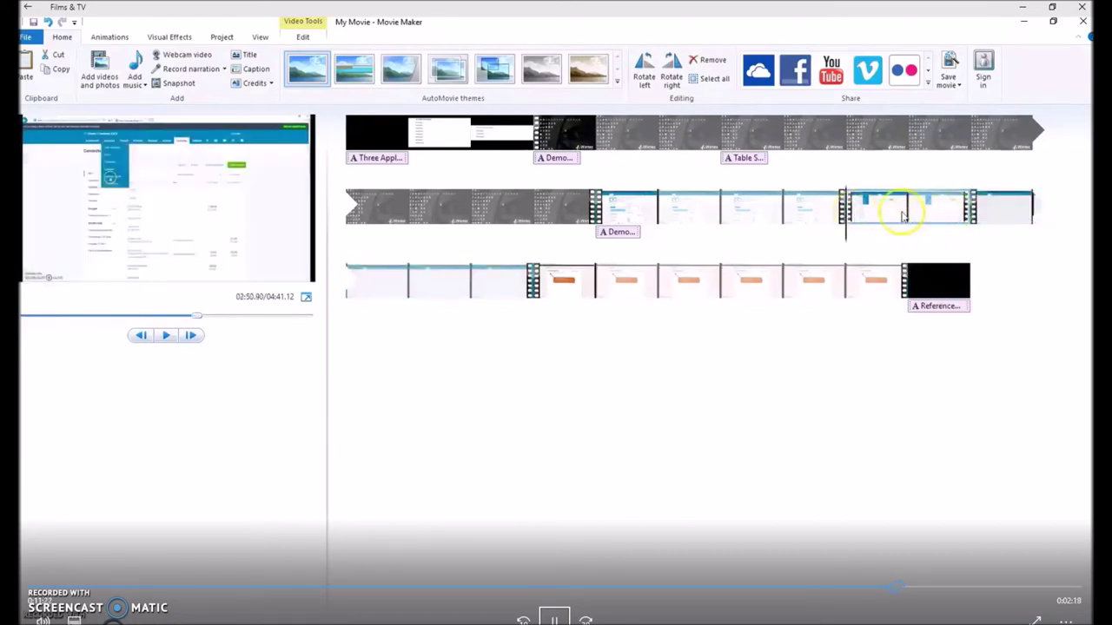
pyautogui.rightClick(899, 216)
pyautogui.click(931, 293)
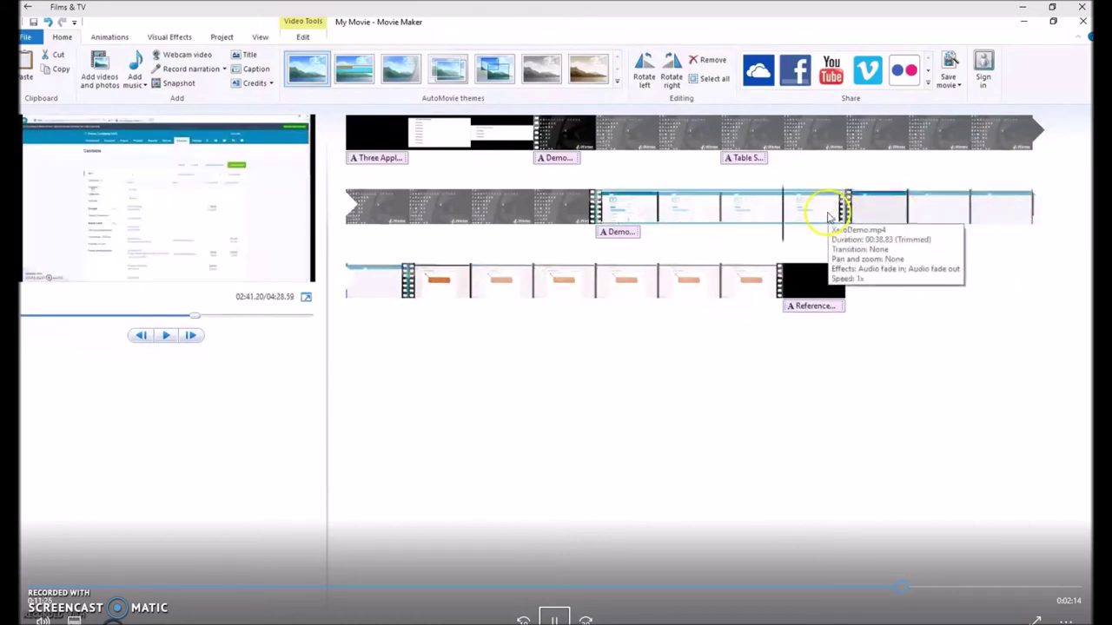
pyautogui.click(302, 36)
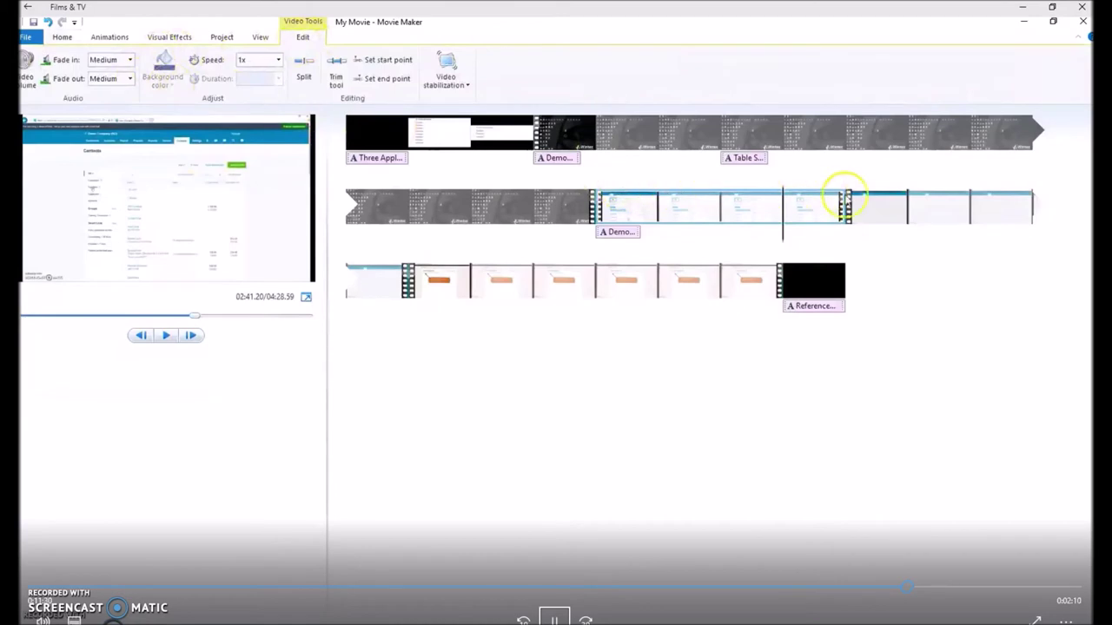
# Play the trimmed XeroDemo clip from just before the cut to verify the edit
pyautogui.click(870, 208)
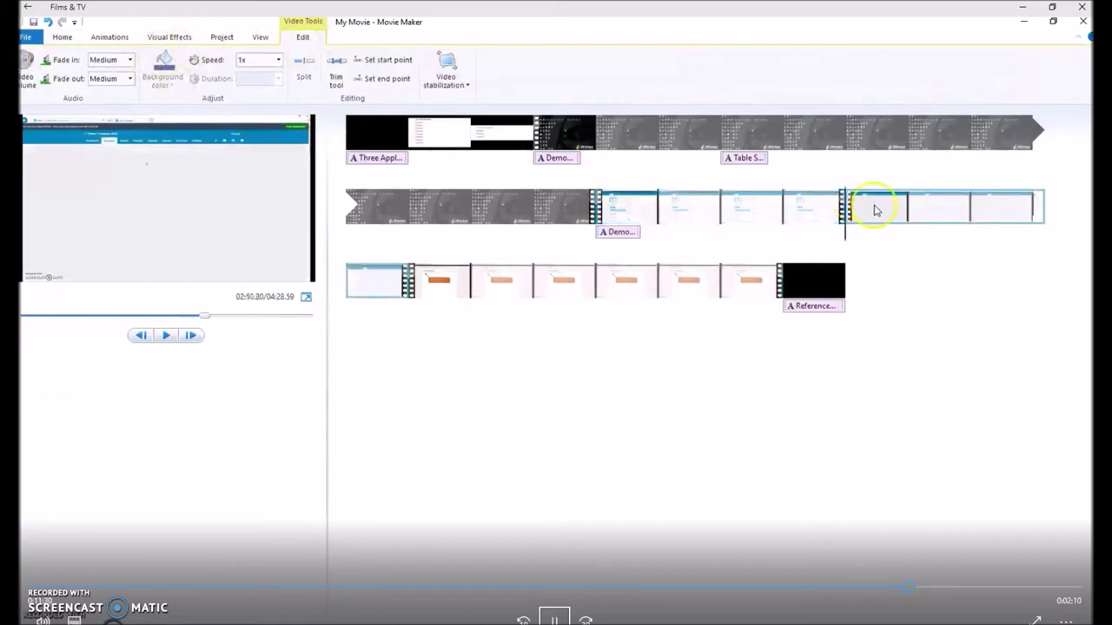
pyautogui.click(815, 224)
pyautogui.click(815, 228)
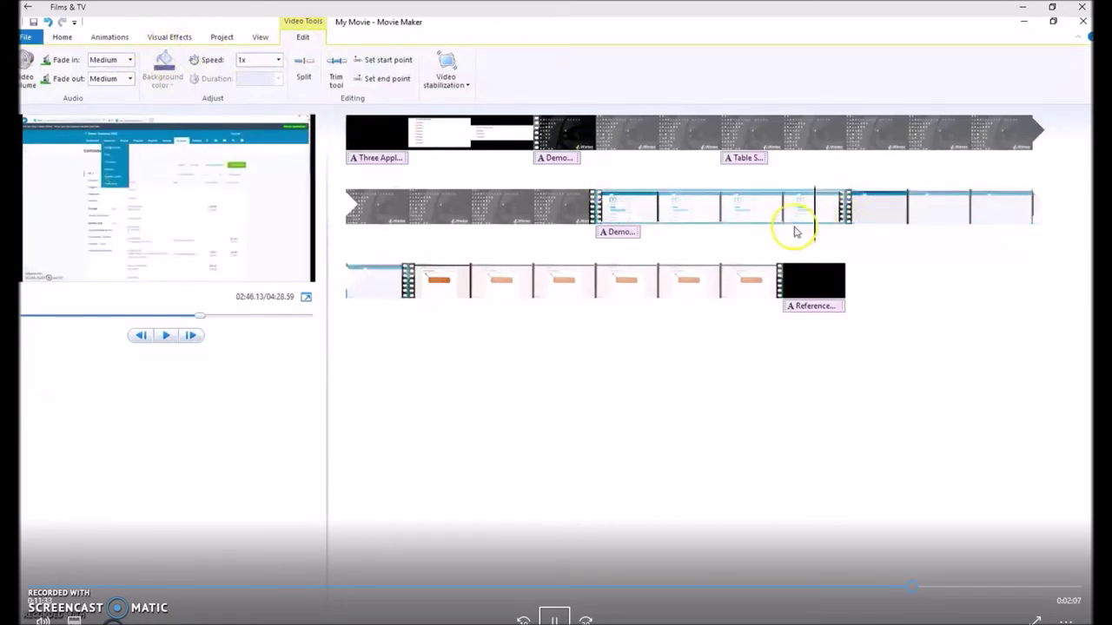
pyautogui.click(166, 337)
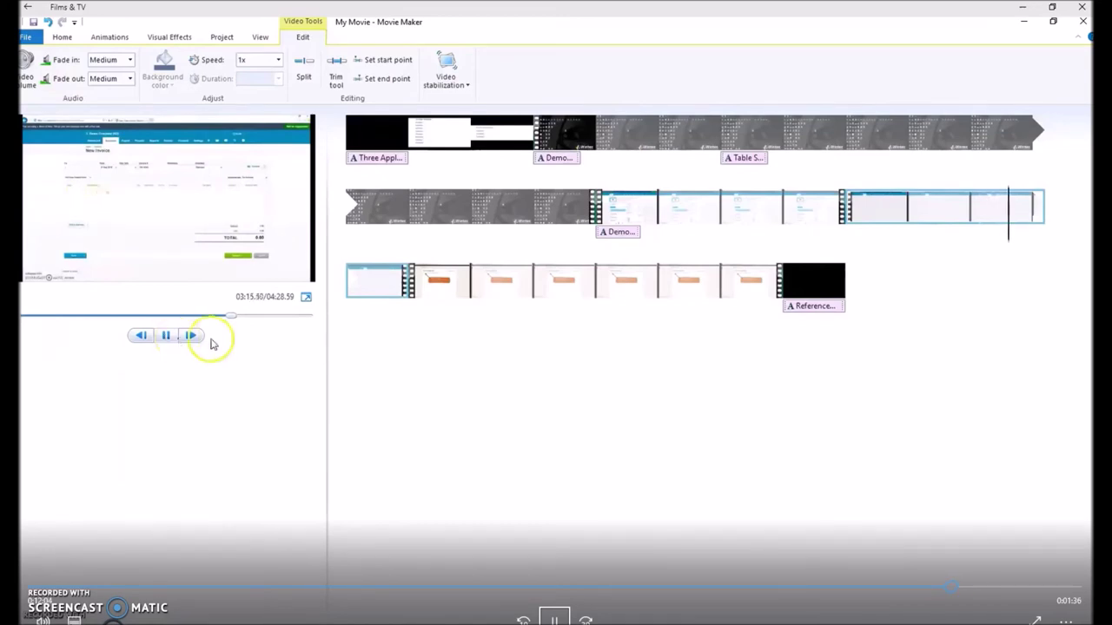
pyautogui.click(164, 336)
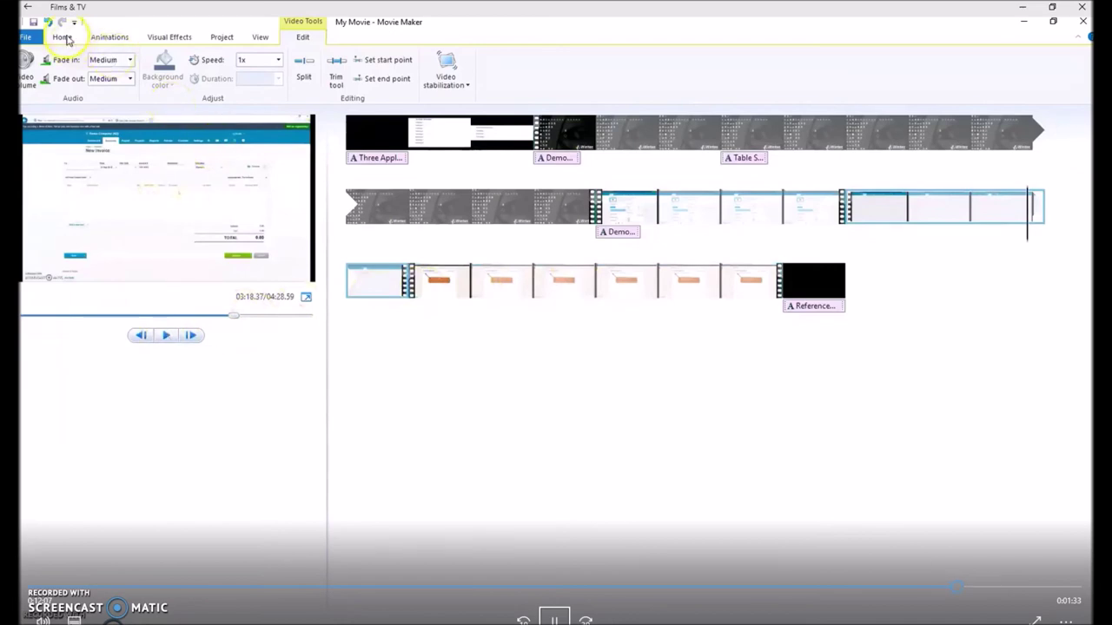
pyautogui.click(62, 37)
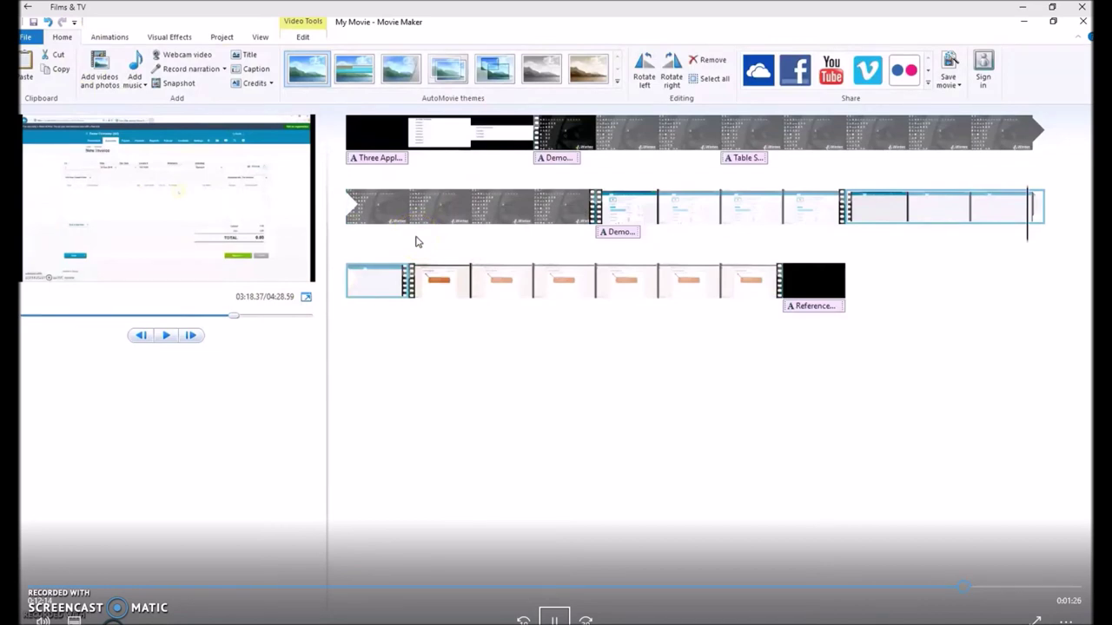
# Select the TableSlicersDemo clip, then place the playhead at 04:03.97 inside BasecampDemo
pyautogui.click(419, 224)
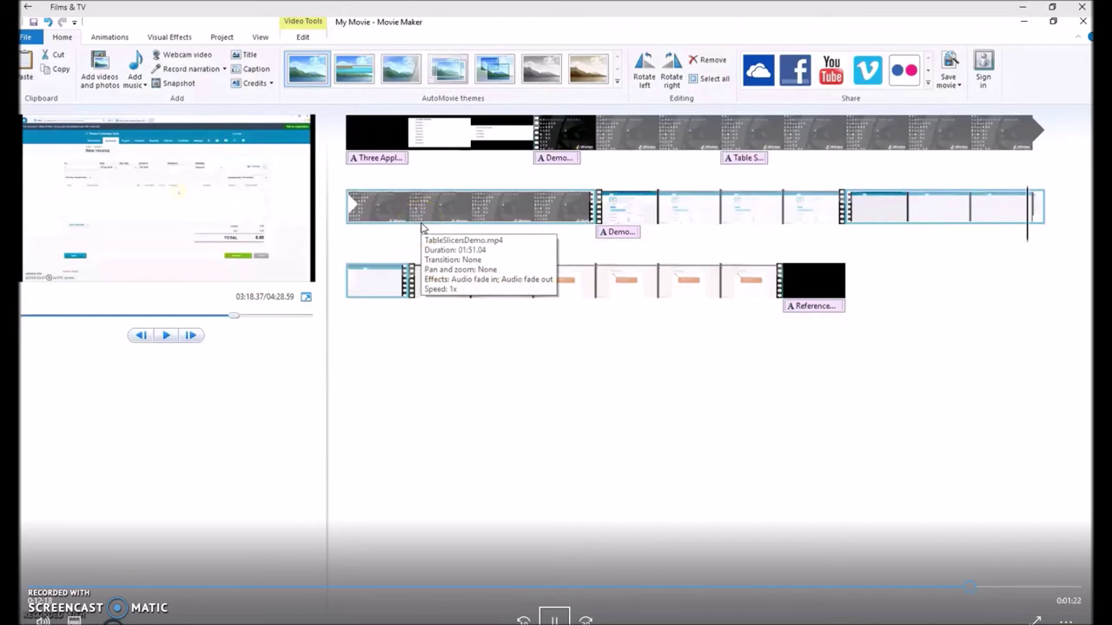
pyautogui.moveTo(423, 227); pyautogui.dragTo(773, 226)
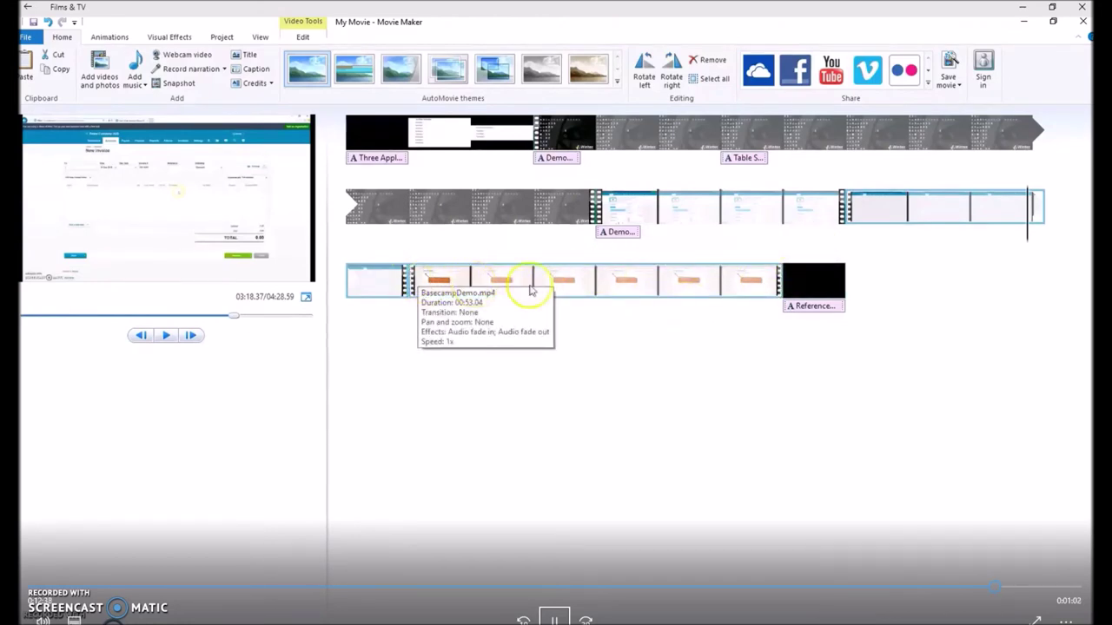
pyautogui.click(688, 289)
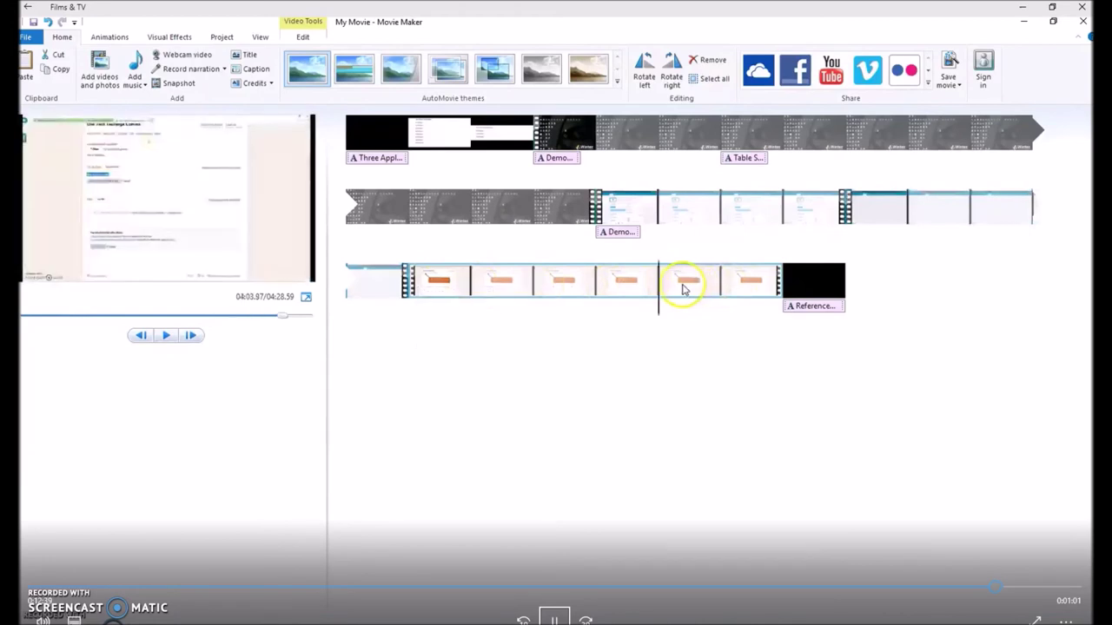
# Set the BasecampDemo end point to trim it to 50.15 seconds, making the movie 4:25.70
pyautogui.moveTo(682, 290); pyautogui.dragTo(760, 306)
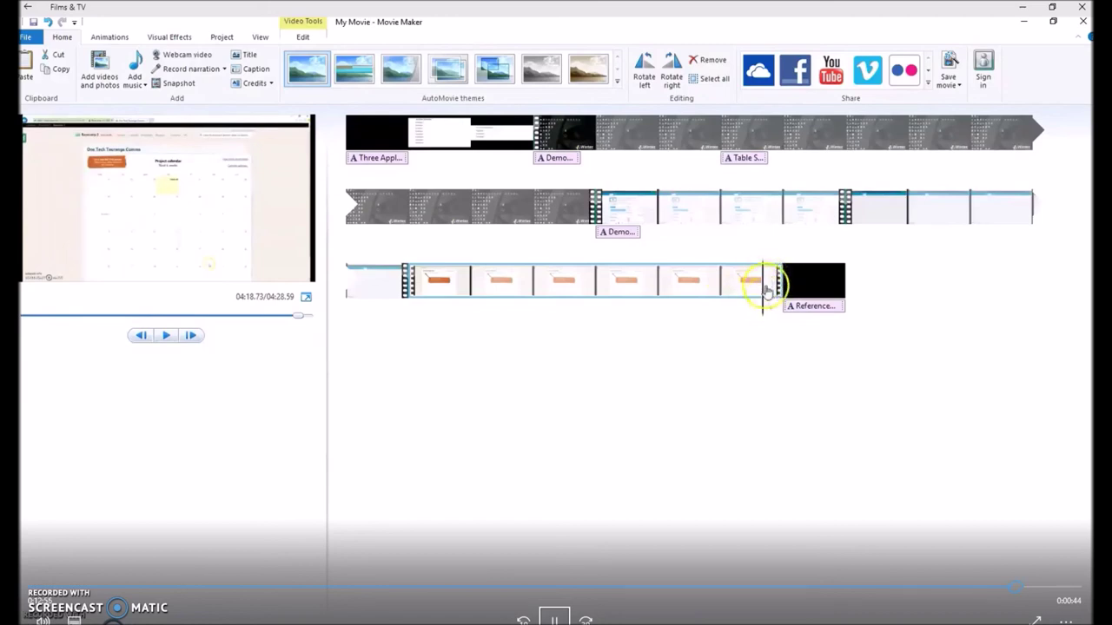
pyautogui.rightClick(764, 287)
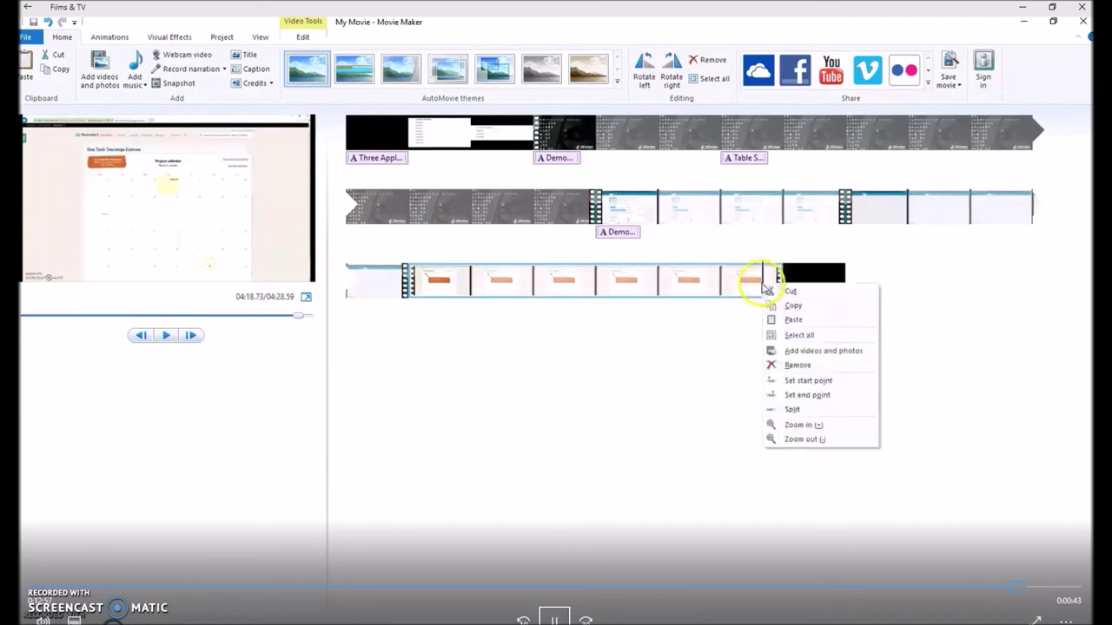
pyautogui.click(806, 395)
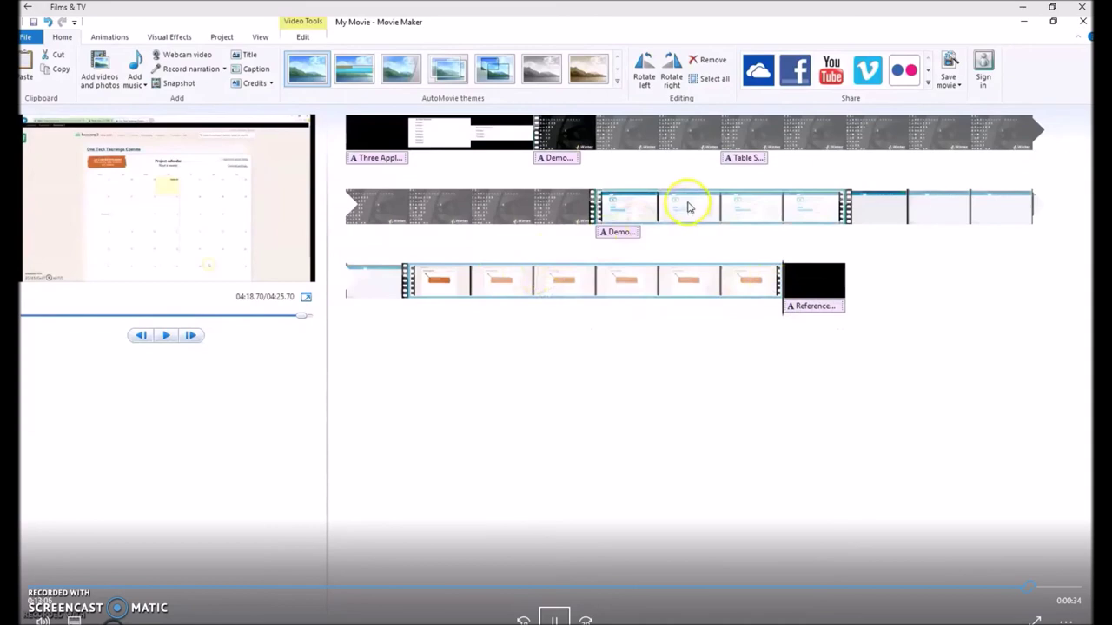
# Show the Save movie output settings list, from the recommended option to phone and tablet formats
pyautogui.click(961, 90)
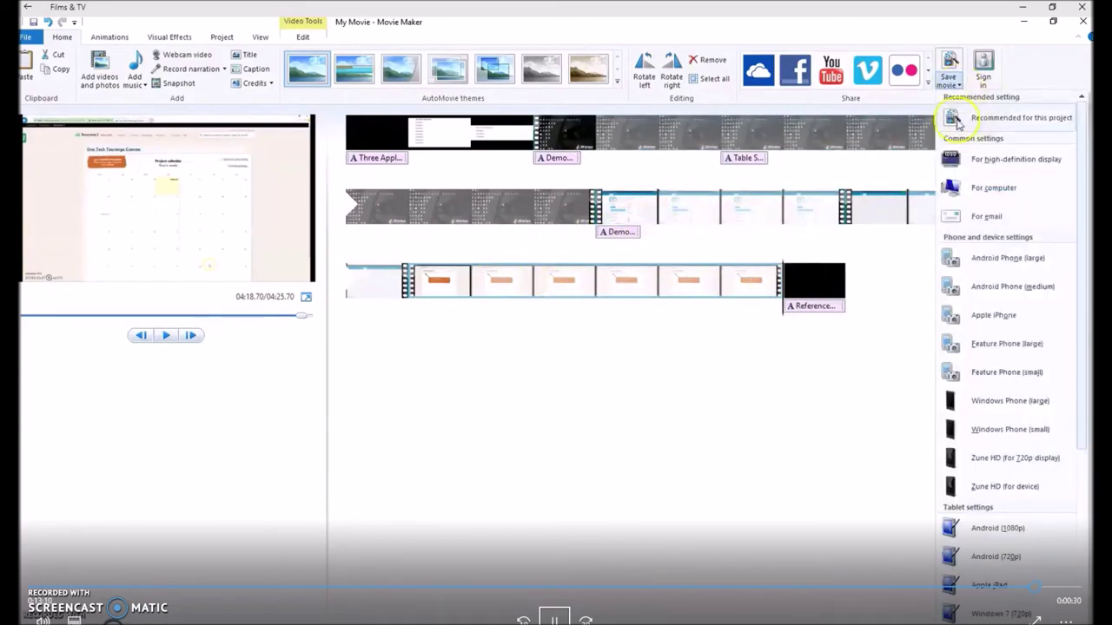